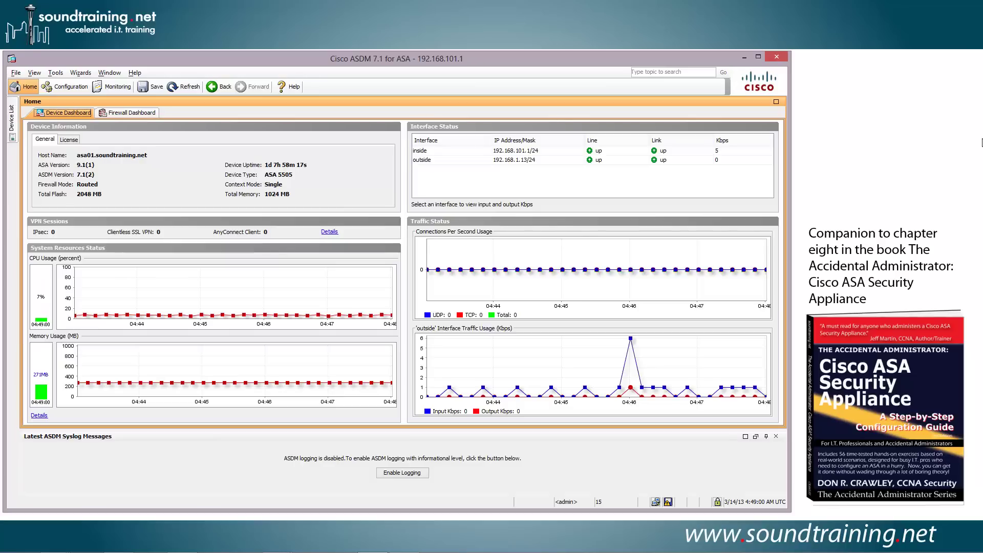
# Launch the AnyConnect VPN Wizard from Wizards > VPN Wizards and get past its introduction.
pyautogui.click(80, 74)
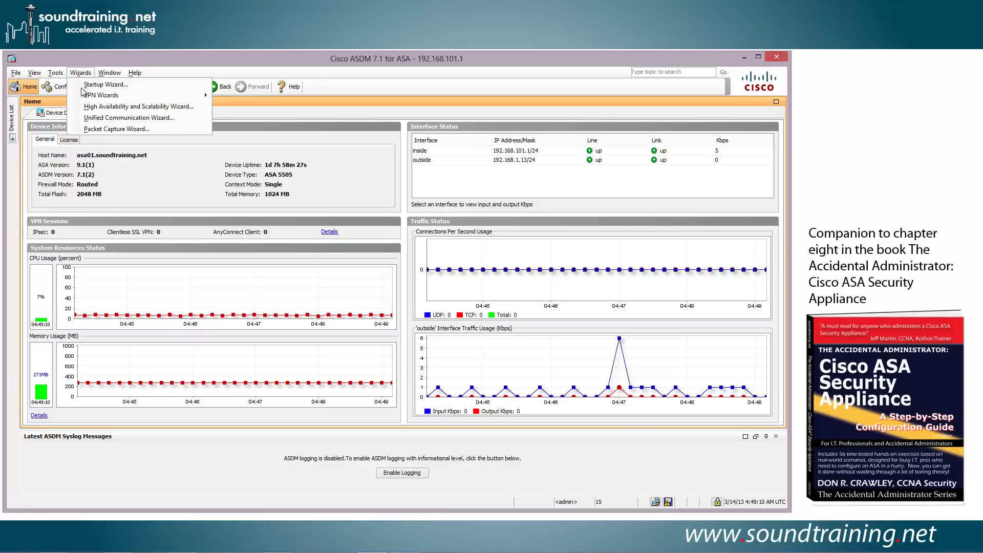
pyautogui.moveTo(85, 96)
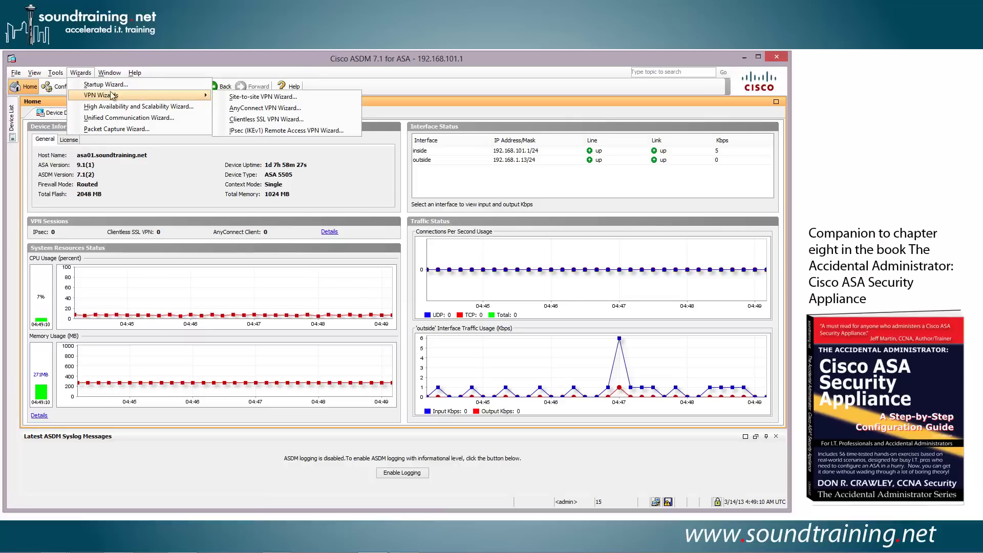
pyautogui.click(250, 108)
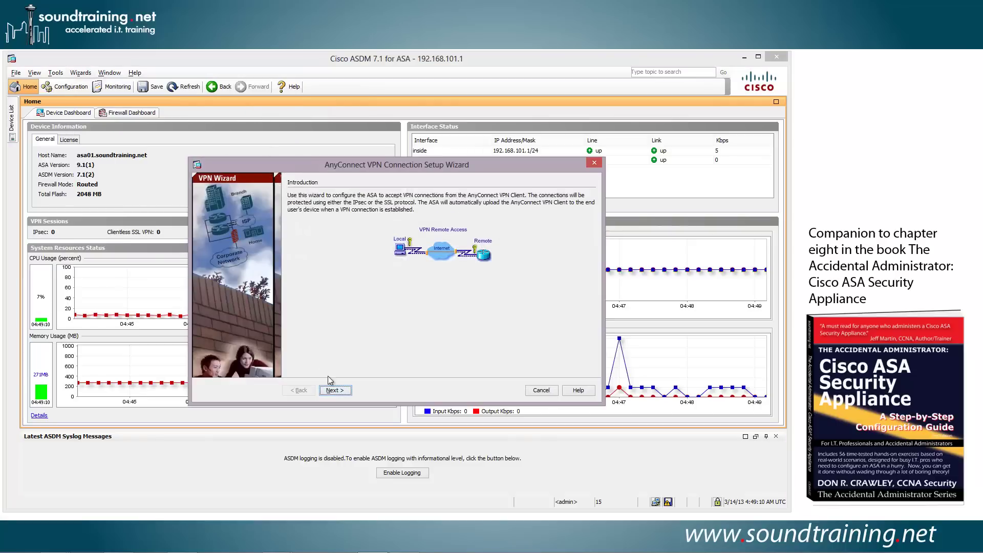
pyautogui.click(335, 391)
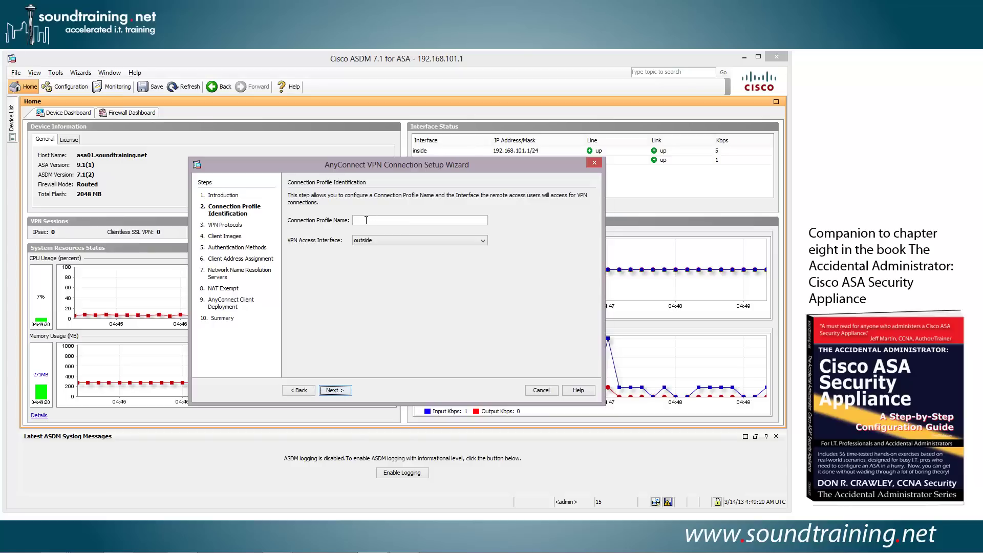
# Name the connection profile 'Account Reps', keeping outside as the access interface.
pyautogui.click(375, 217)
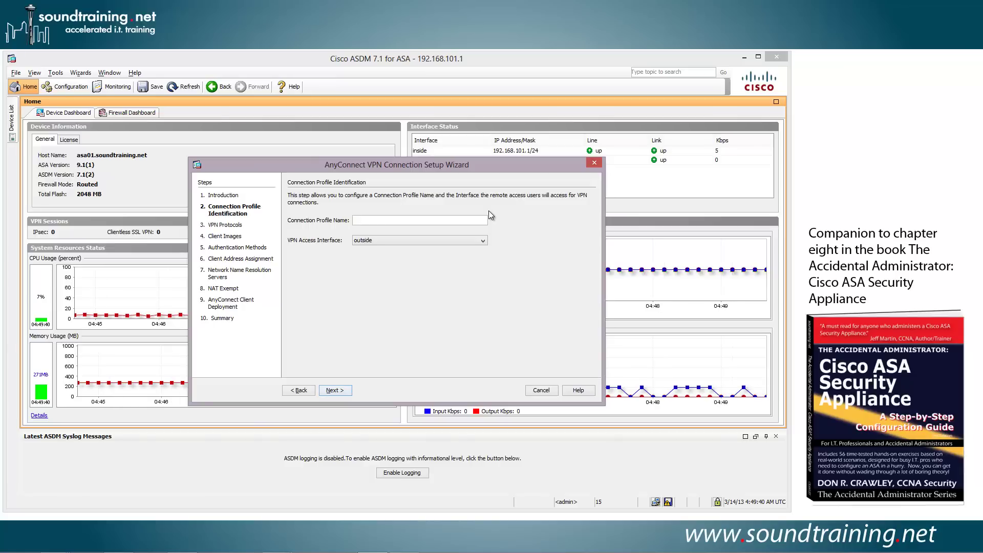
pyautogui.write('Account Reps')
# Accept the VPN protocols and set the device certificate to ASDM_TrustPoint1.
pyautogui.click(339, 392)
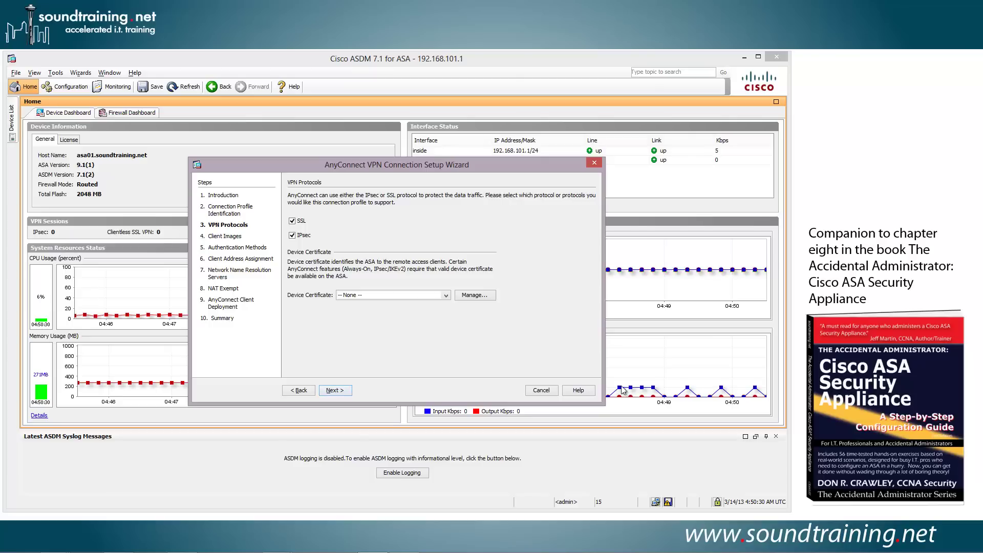
pyautogui.click(446, 296)
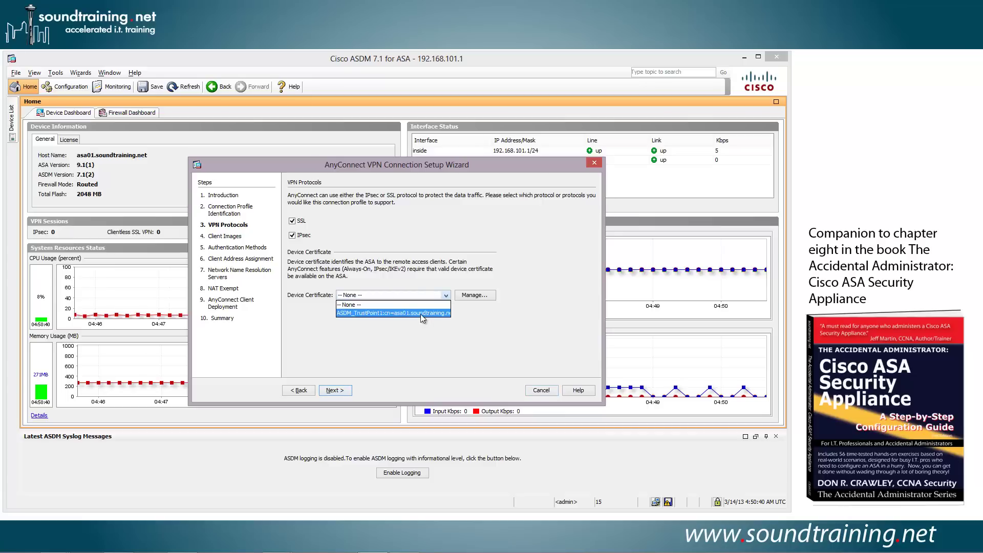
pyautogui.moveTo(420, 314)
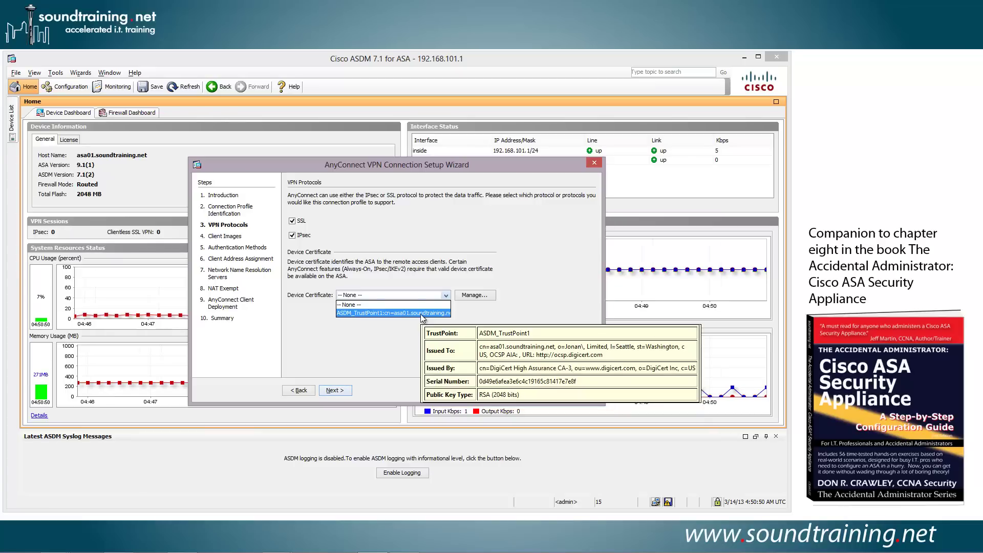
pyautogui.click(420, 313)
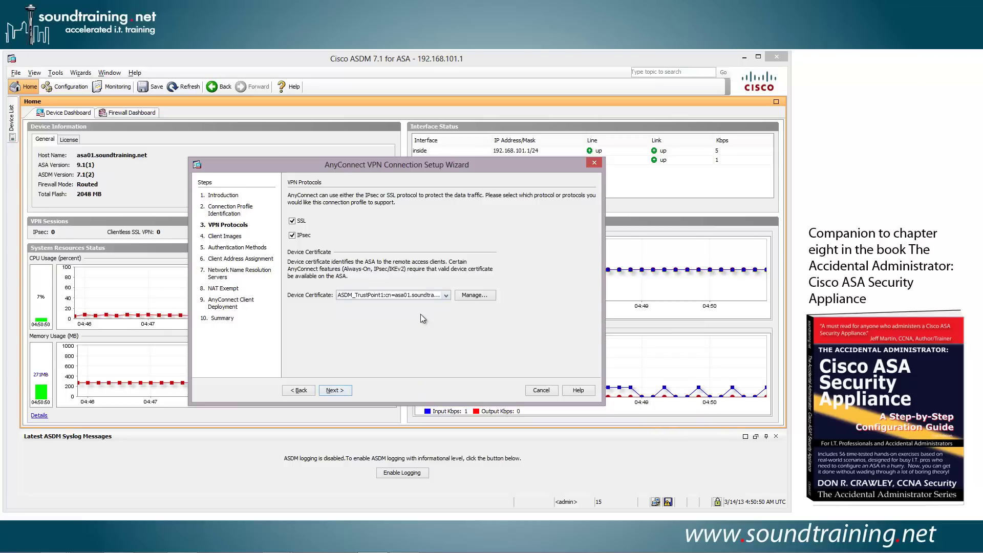
pyautogui.click(335, 391)
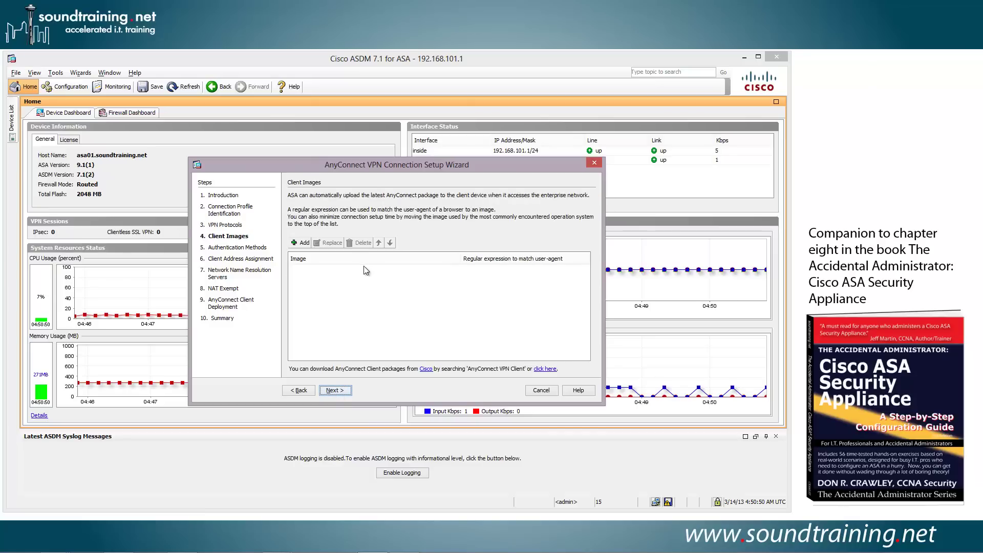
# Add client image disk0:/anyconnect-win-3.1.02040-k9.pkg from the ASA flash.
pyautogui.click(302, 243)
pyautogui.click(495, 266)
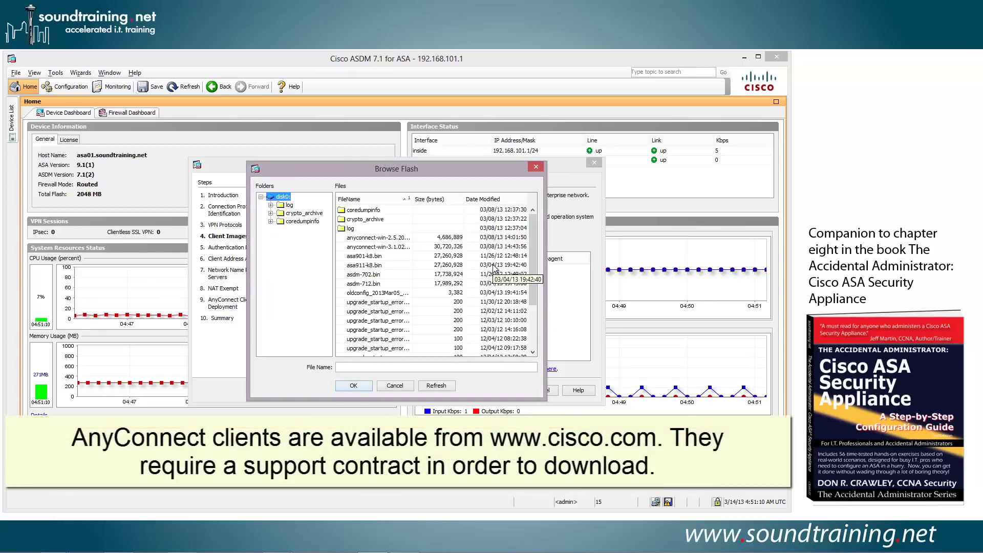
pyautogui.click(368, 248)
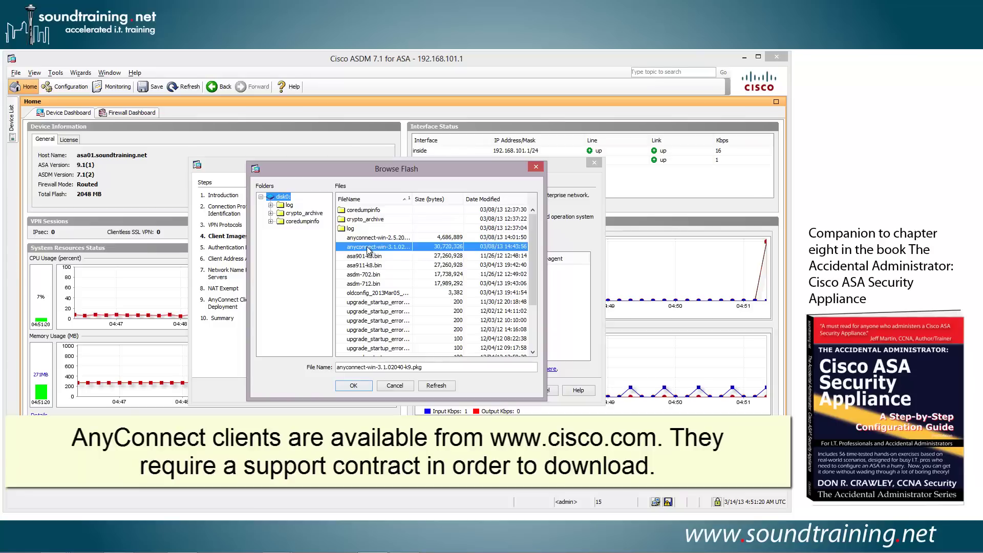
pyautogui.click(353, 388)
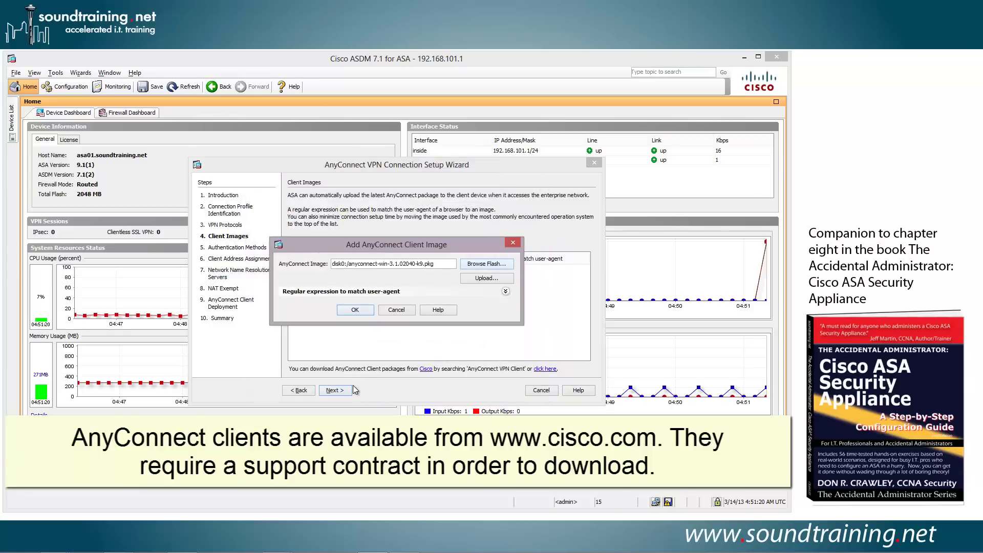
pyautogui.click(355, 309)
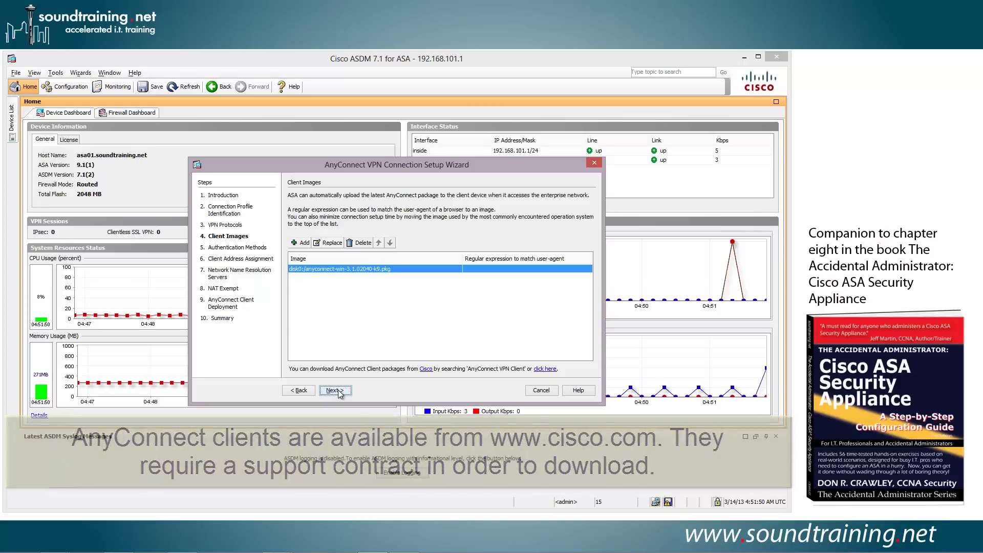
pyautogui.click(335, 390)
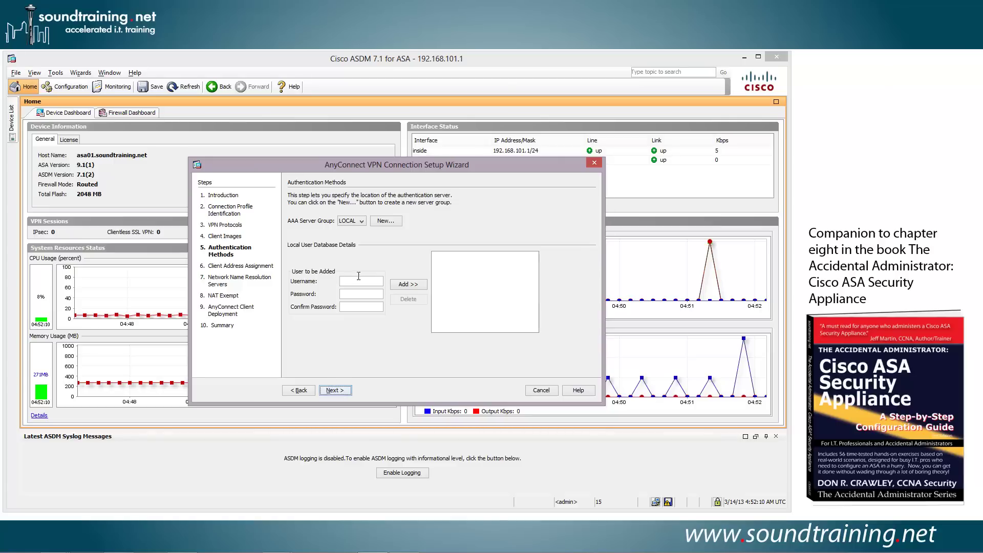
# Add a local VPN user with a username and confirmed password to the user database.
pyautogui.click(357, 282)
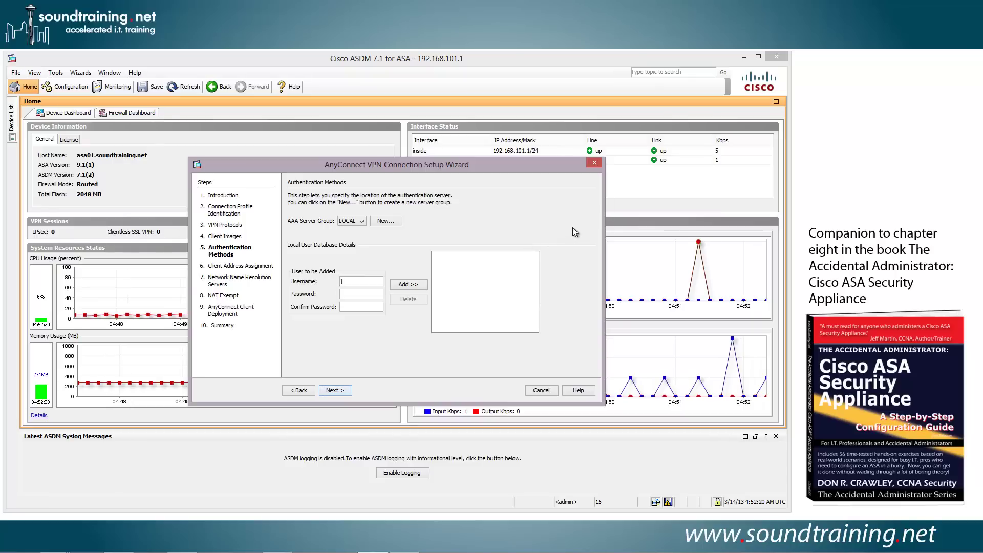
pyautogui.write('jtimberlake•••••••••••••••')
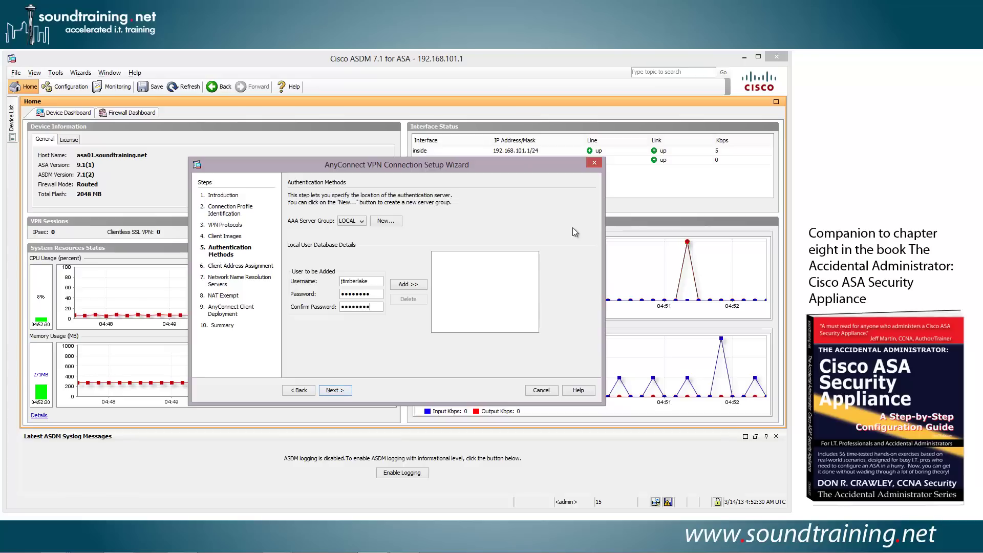
pyautogui.click(408, 285)
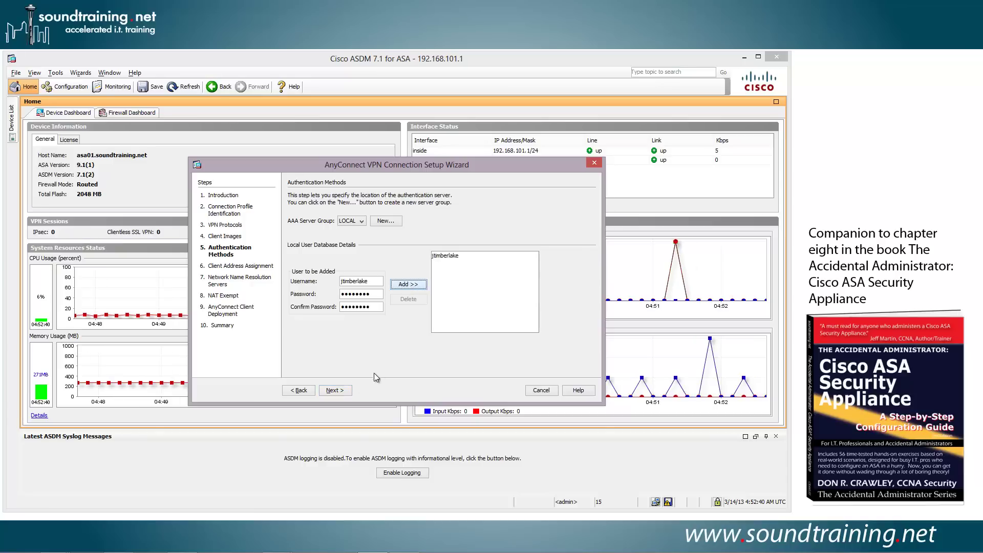
# Create IPv4 pool net-10 covering 10.0.0.1–10.0.0.10 with subnet mask 255.255.255.0.
pyautogui.click(334, 391)
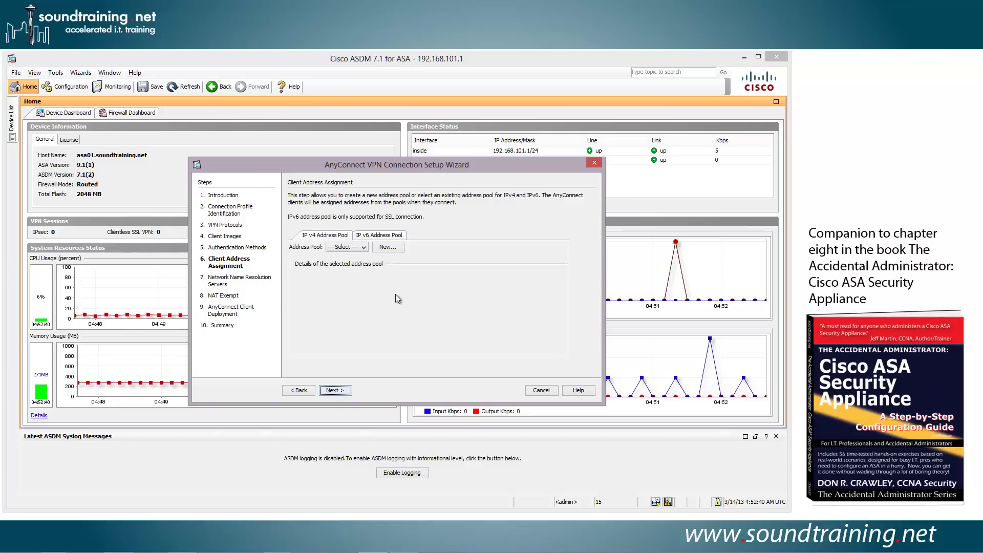
pyautogui.click(387, 247)
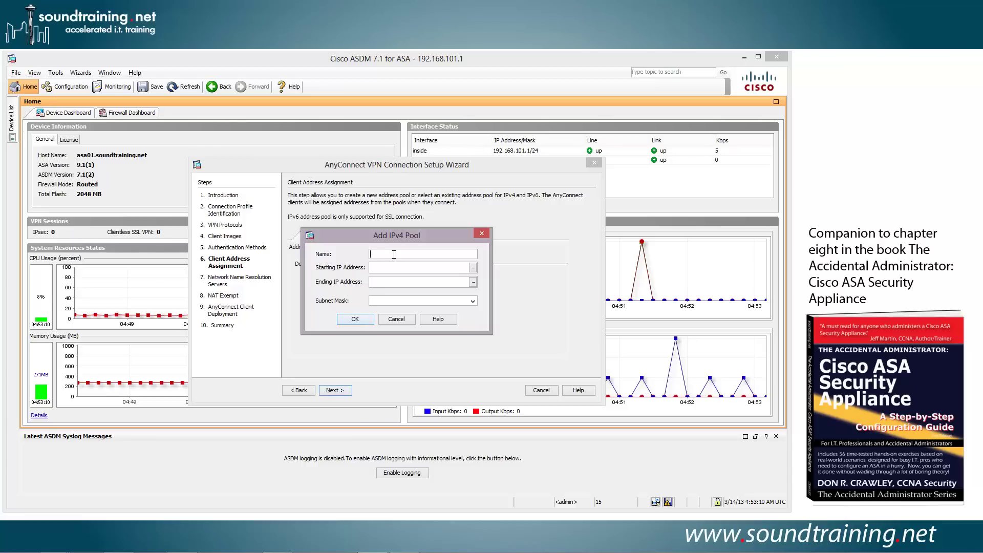
pyautogui.write('net-10')
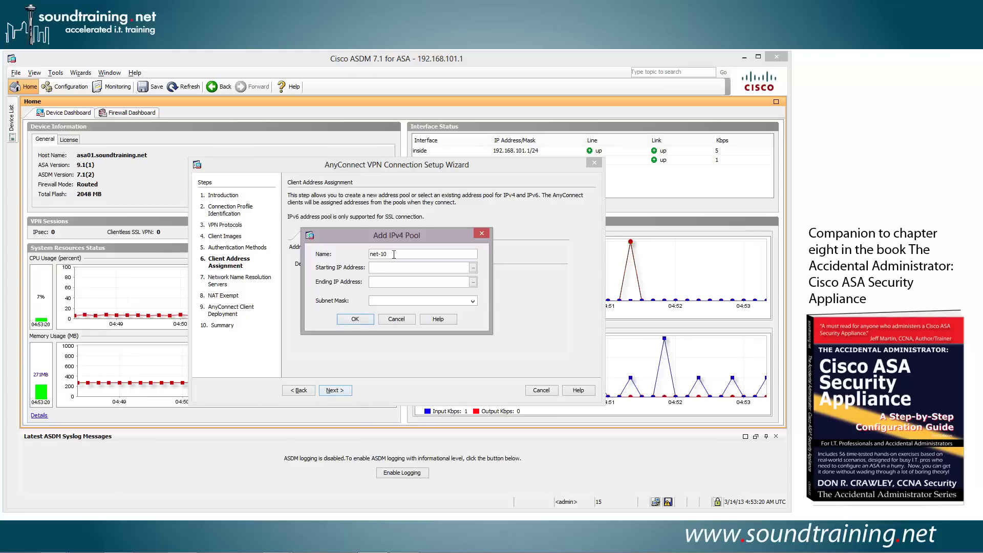
pyautogui.press('Tab')
pyautogui.write('10.0.0.1')
pyautogui.press('Tab')
pyautogui.write('10.0.0.10')
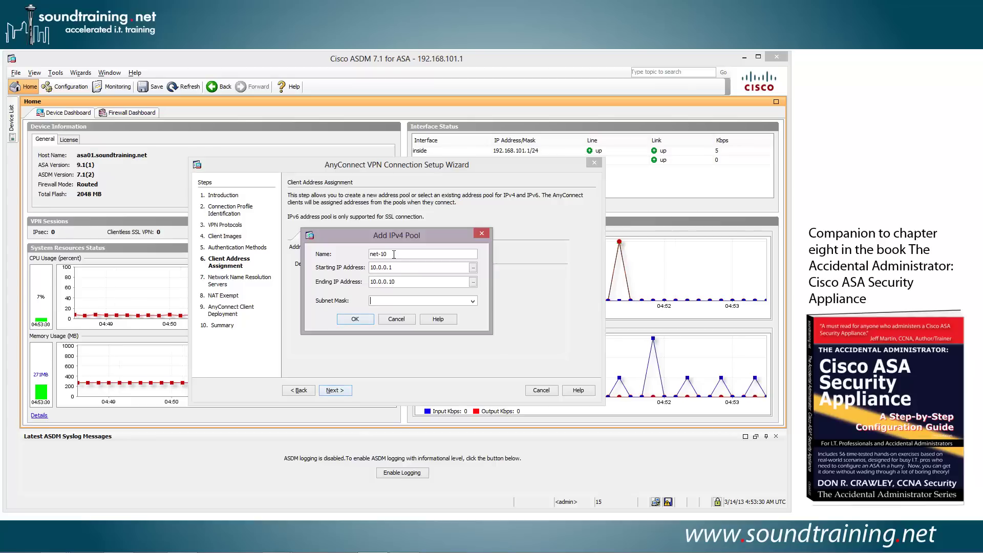
pyautogui.write('255.255.255.0')
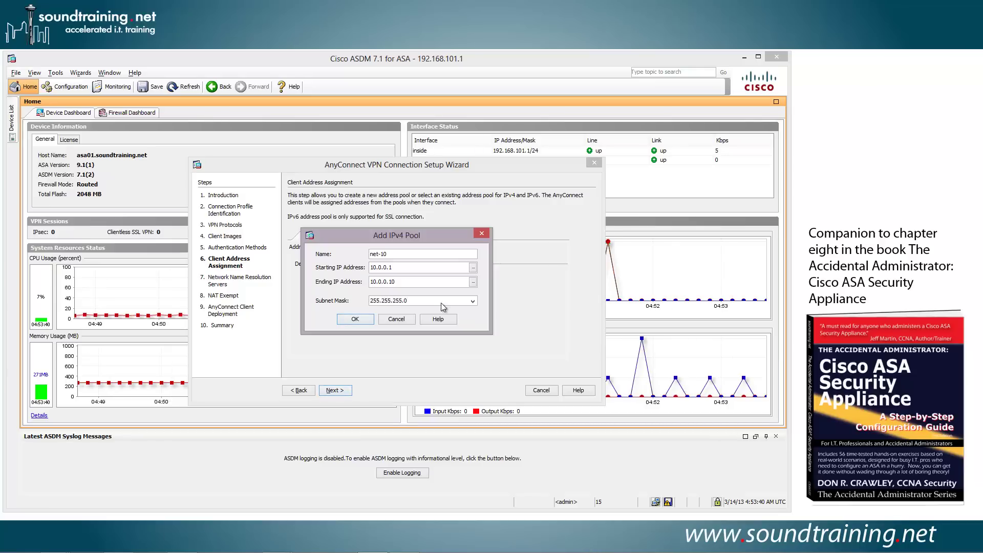
pyautogui.click(473, 301)
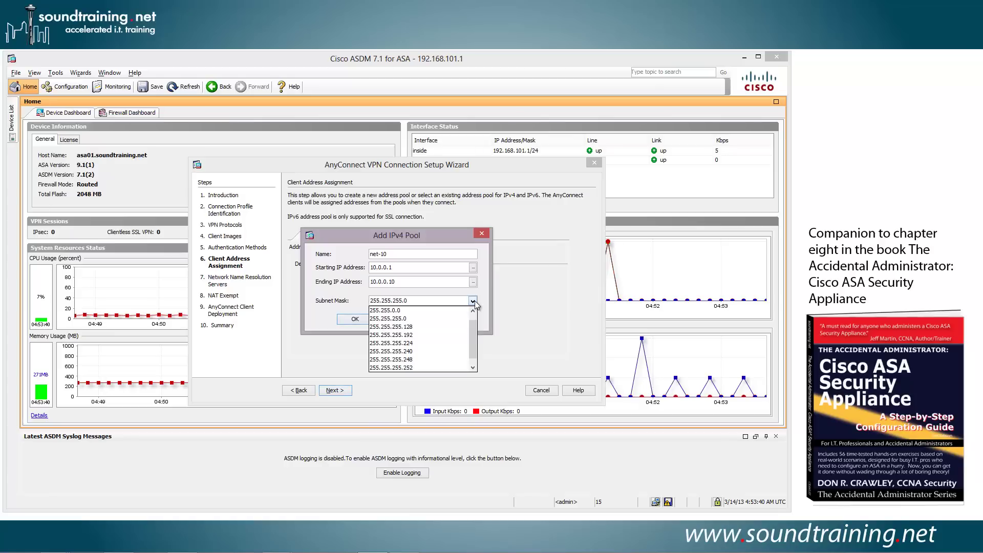
pyautogui.click(400, 320)
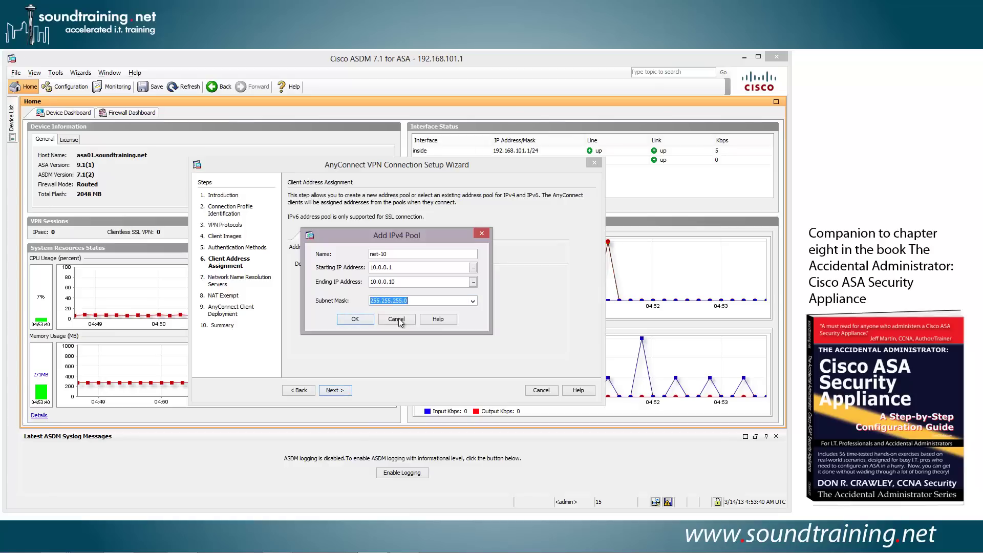
pyautogui.click(355, 319)
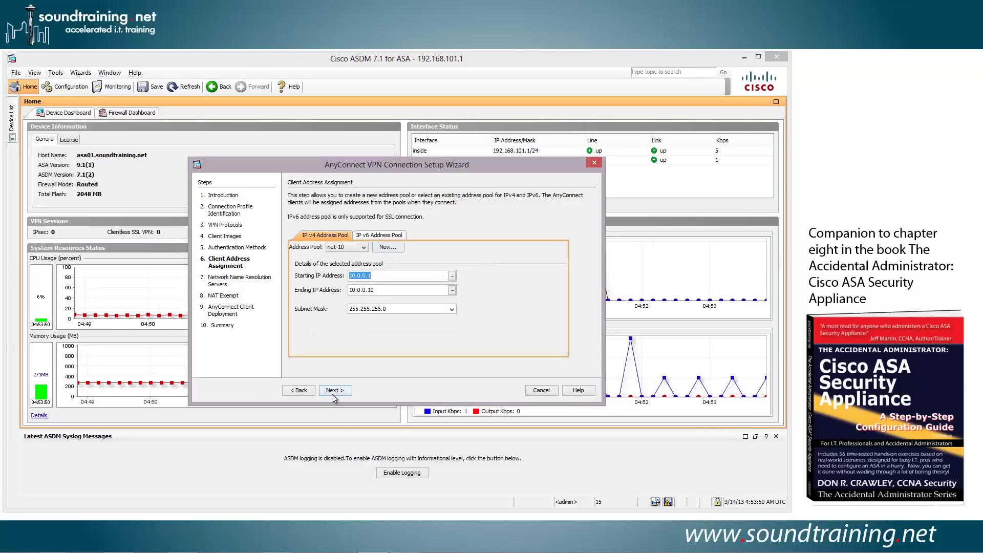
# Enter DNS servers 208.67.222.222 and 208.67.220.220 on the Name Resolution Servers step.
pyautogui.click(334, 391)
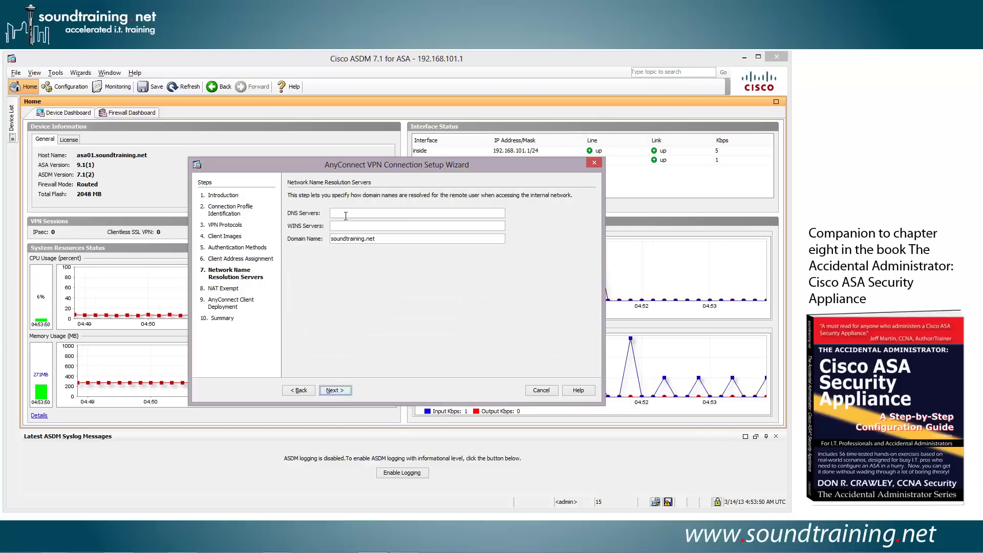
pyautogui.click(351, 212)
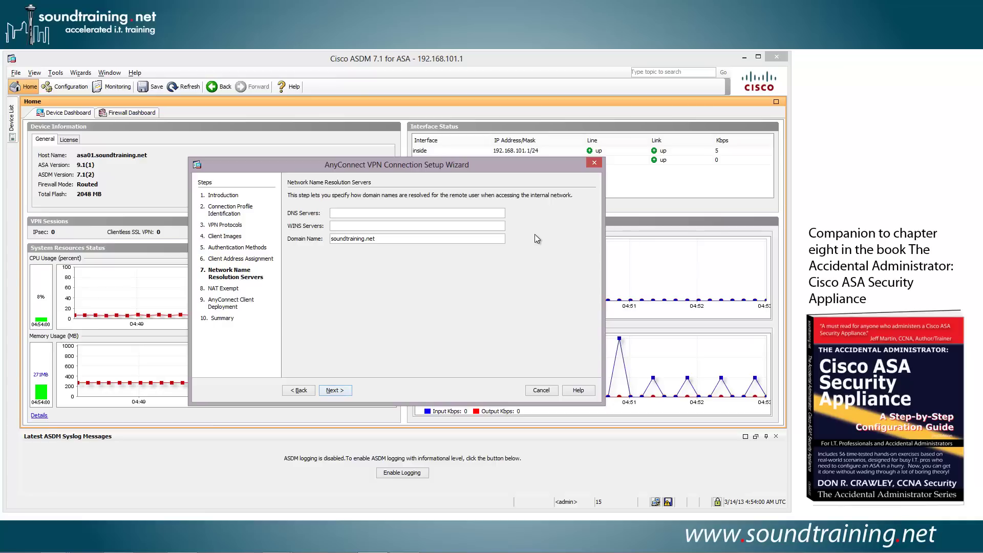
pyautogui.write('208.67.222.222')
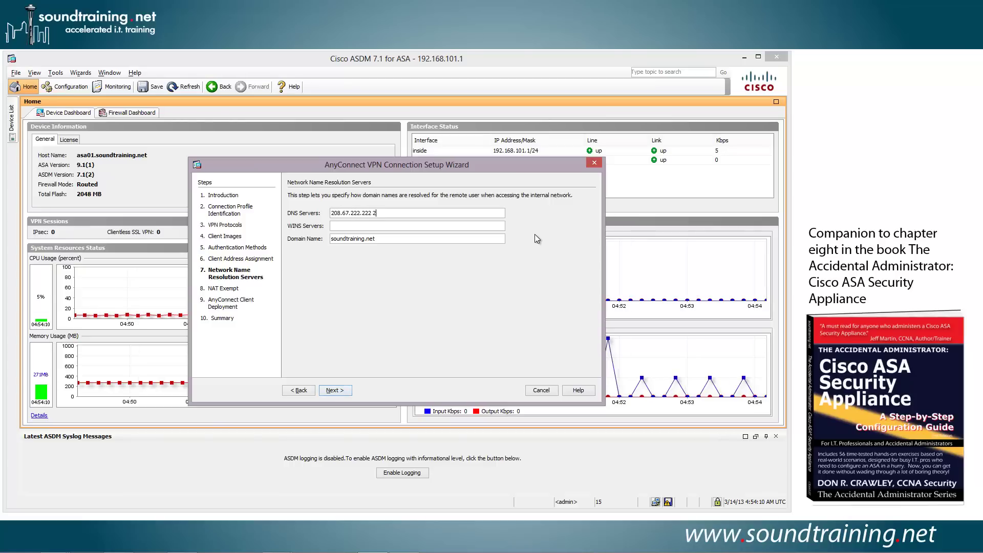
pyautogui.write(' 208.67.220.220')
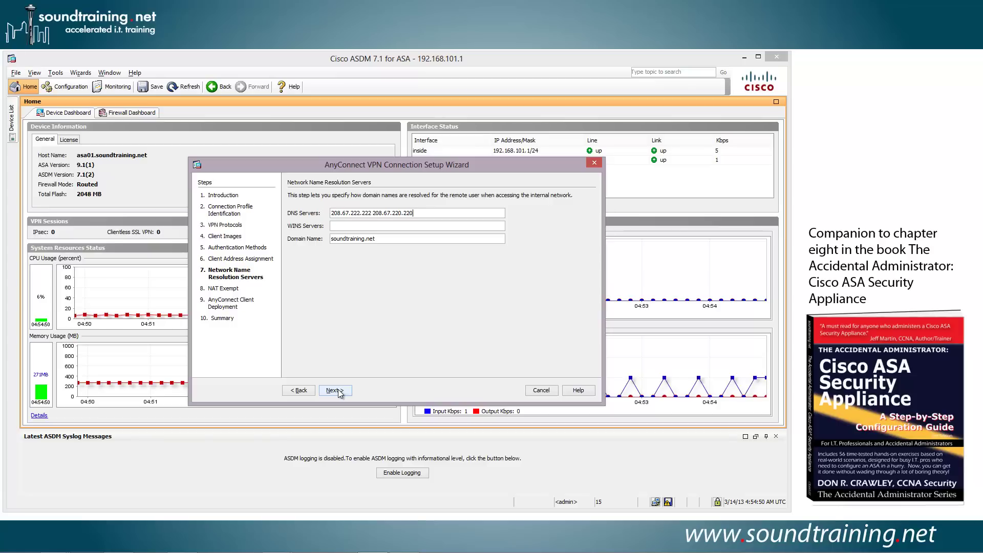
# Exempt VPN traffic from NAT, finish the wizard, and send the generated CLI commands to the ASA.
pyautogui.click(337, 391)
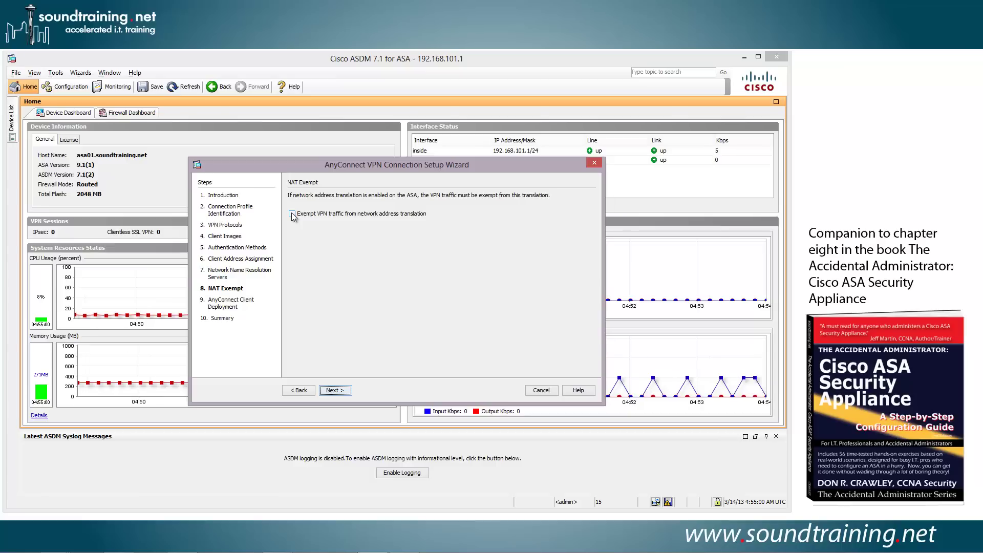
pyautogui.click(293, 214)
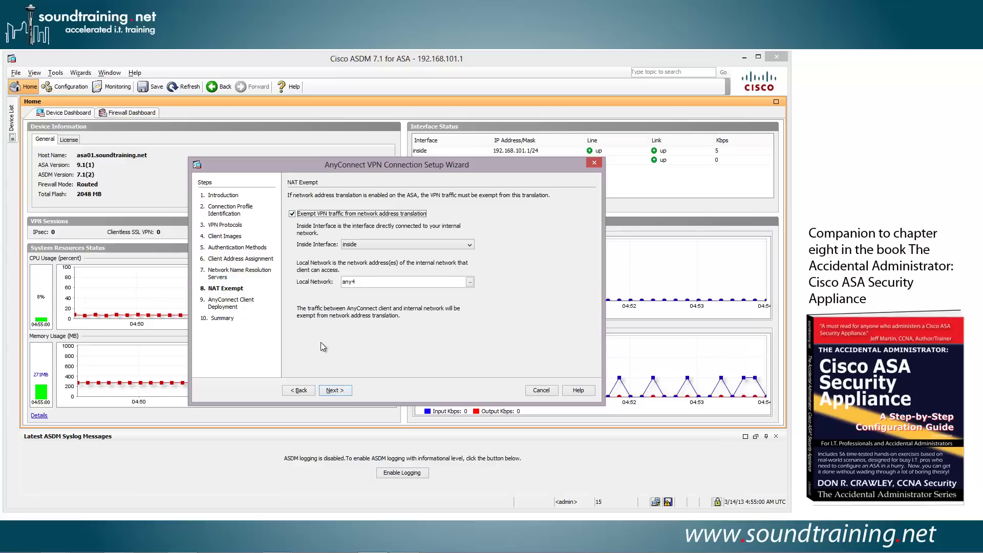
pyautogui.click(335, 390)
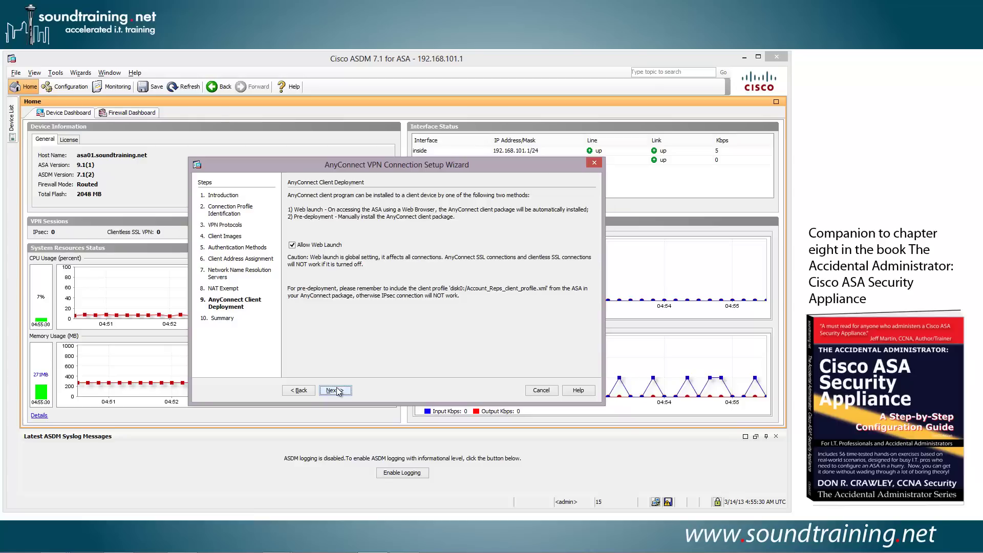
pyautogui.click(333, 391)
pyautogui.click(333, 390)
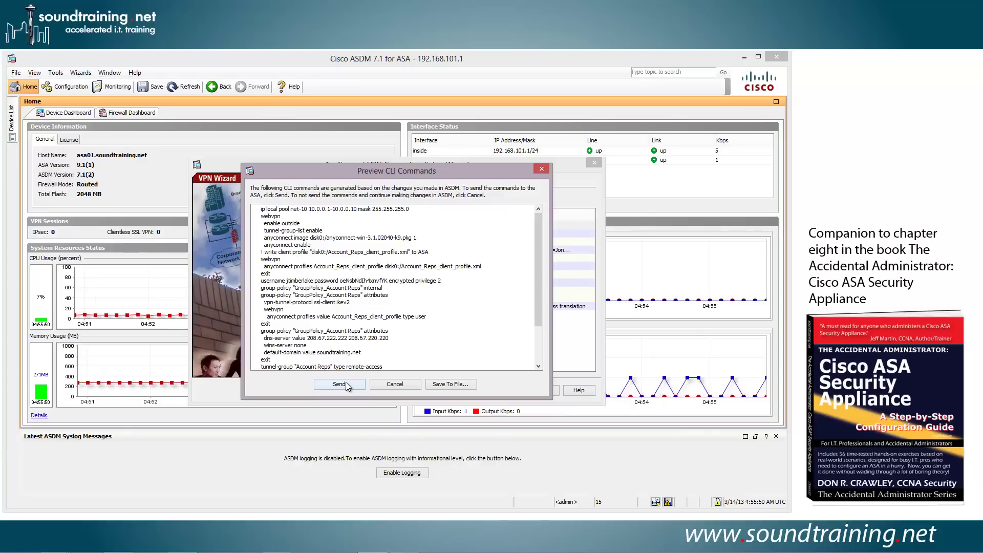
pyautogui.click(340, 384)
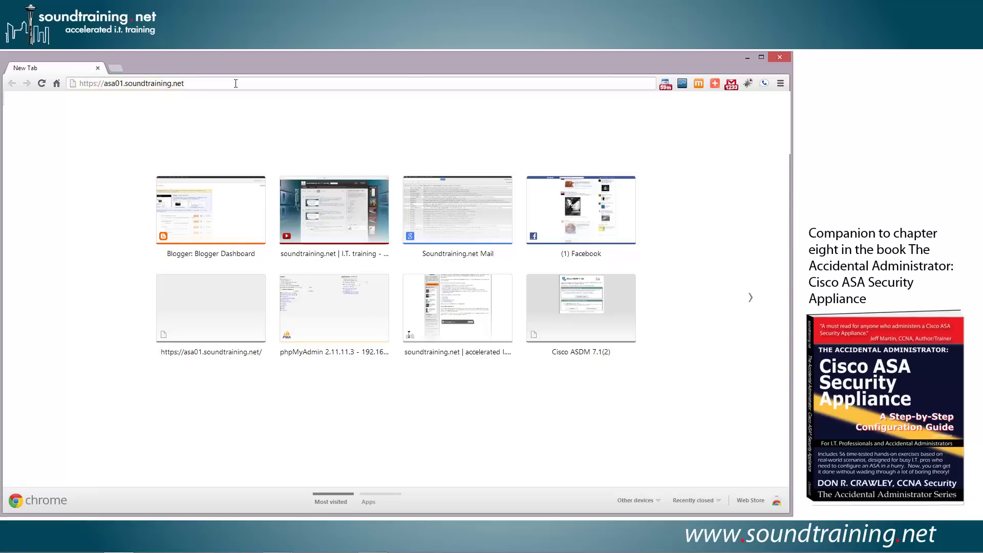
# Open the ASA SSL VPN portal and log in with the VPN user's username and password.
pyautogui.press('Return')
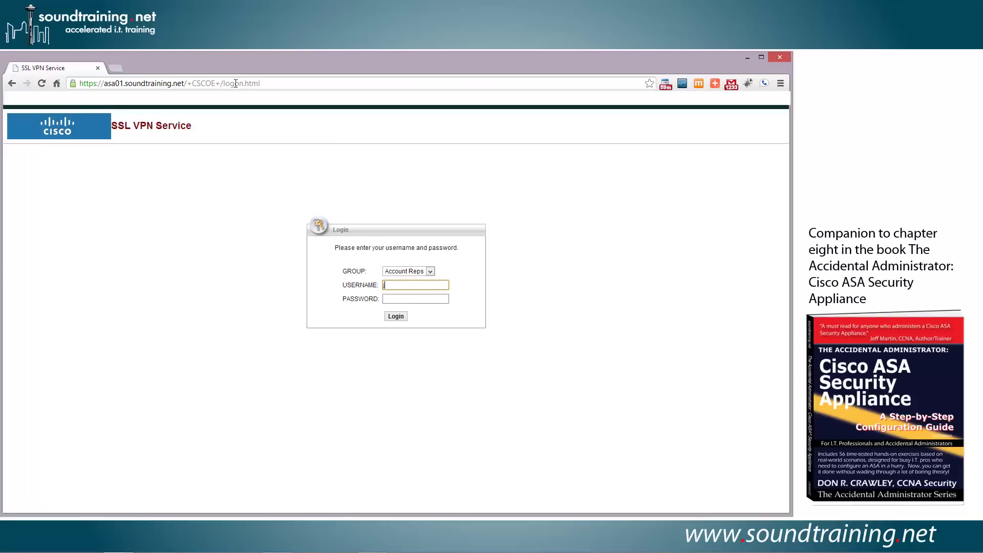
pyautogui.write('jtimberlake')
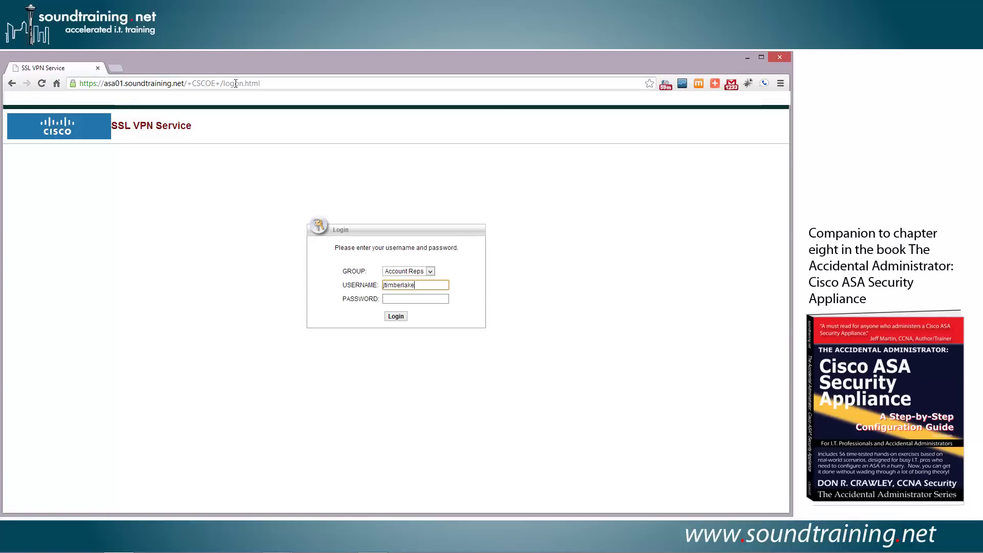
pyautogui.press('Tab')
pyautogui.write('password')
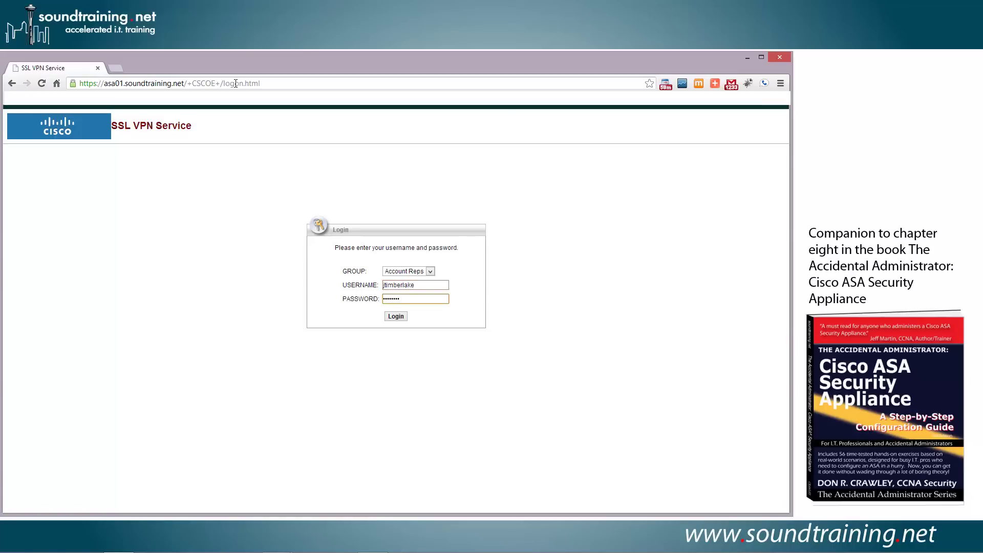
pyautogui.press('Tab')
pyautogui.press('Return')
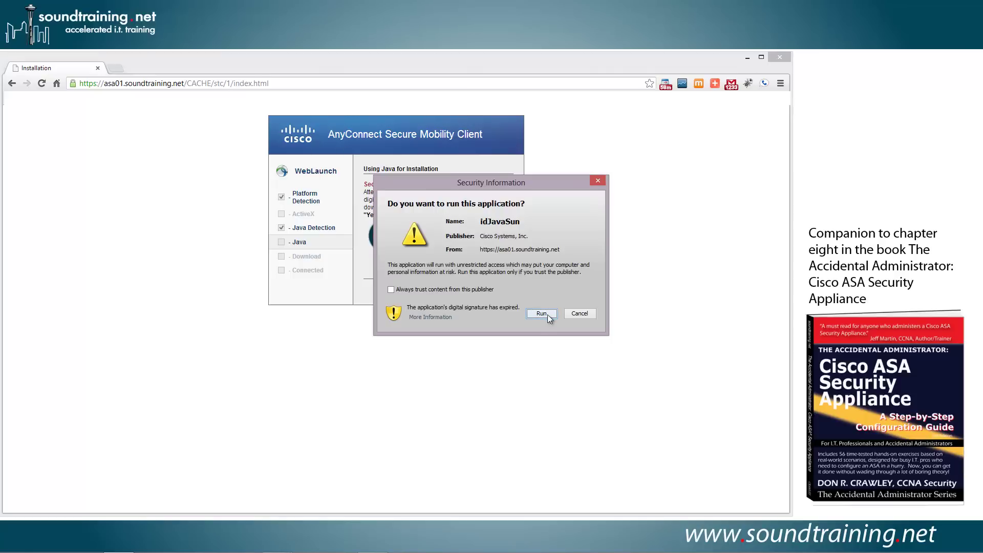
# Allow the AnyConnect installer applet to run so WebLaunch installs and connects the client.
pyautogui.click(542, 313)
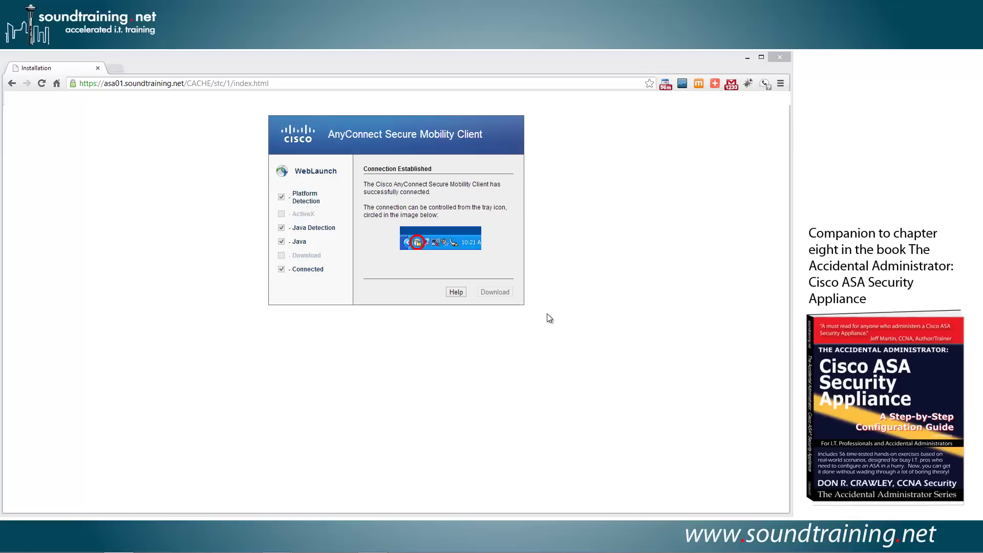
pyautogui.click(660, 387)
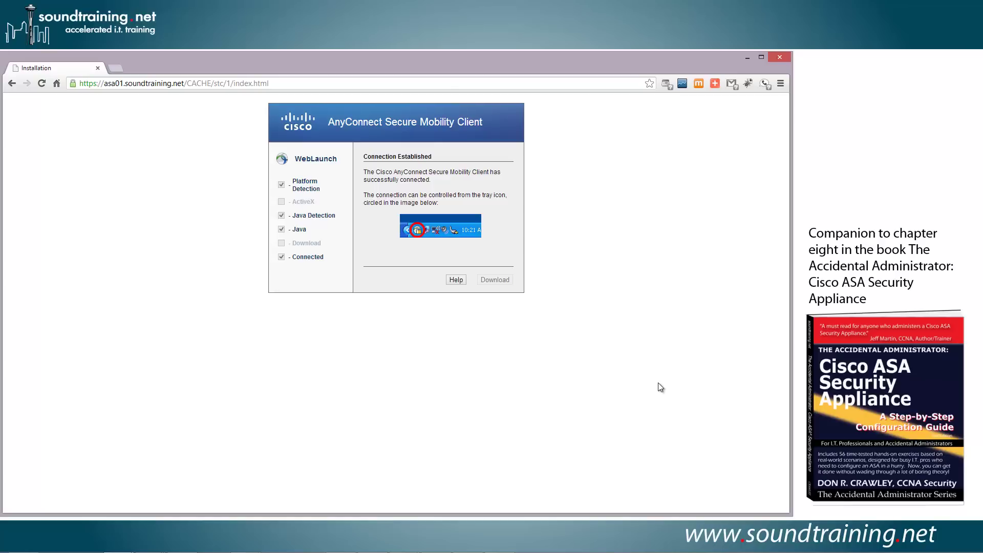
pyautogui.click(285, 83)
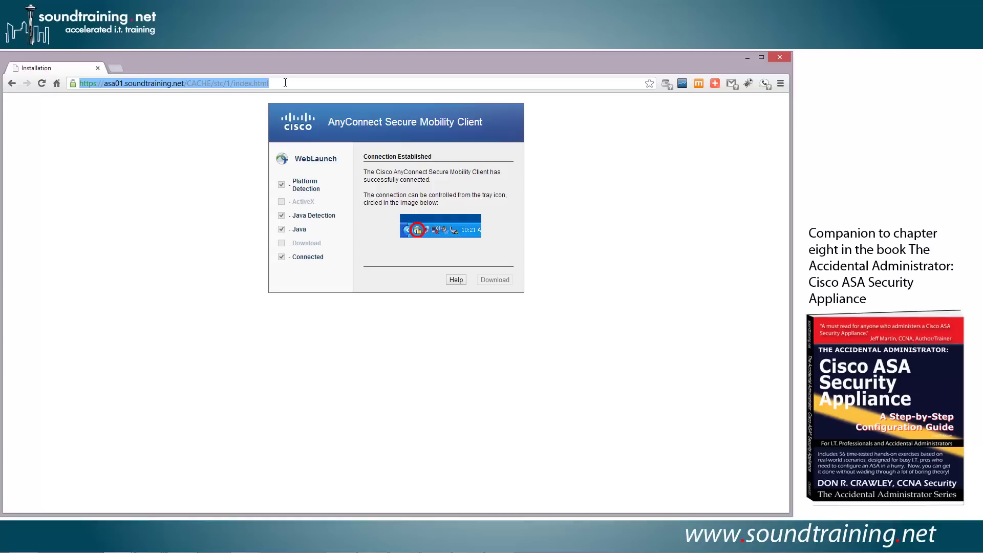
# Try loading the internal server 192.168.101.6 in Chrome, which fails to connect.
pyautogui.write('192.16')
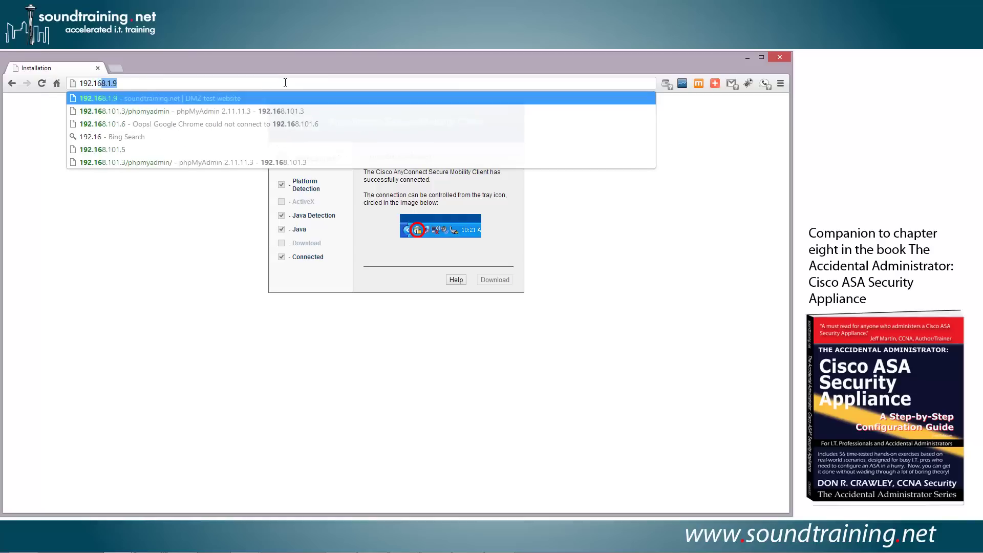
pyautogui.write('8.101.')
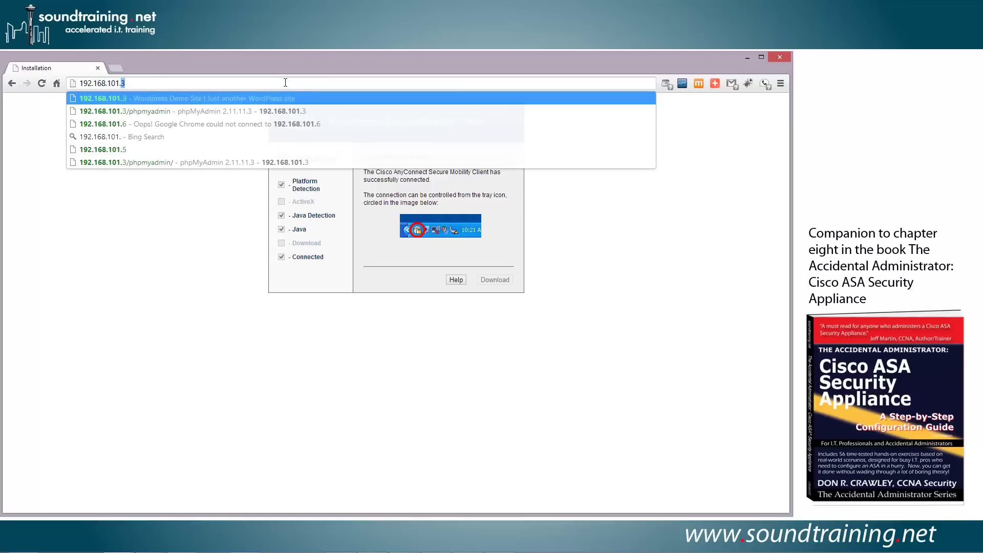
pyautogui.write('6')
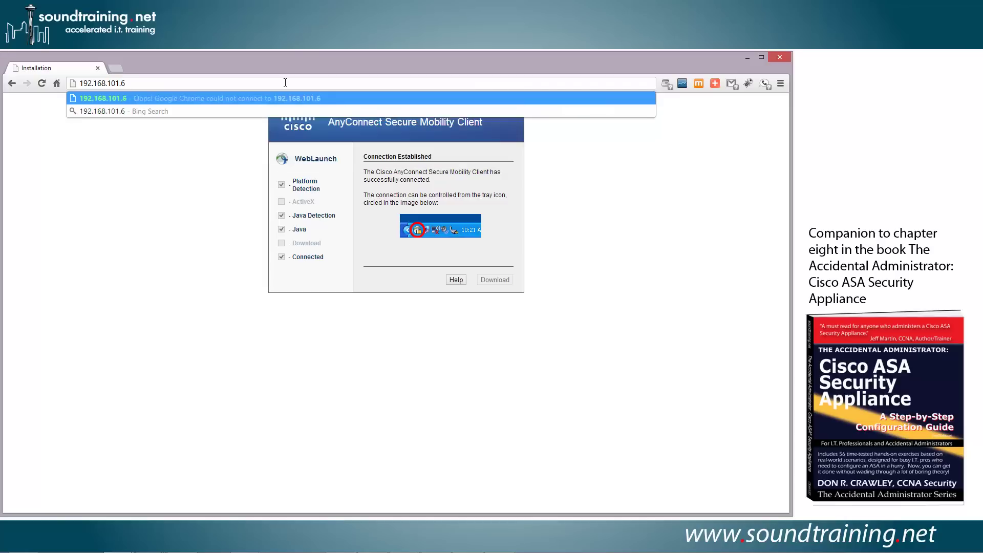
pyautogui.press('Return')
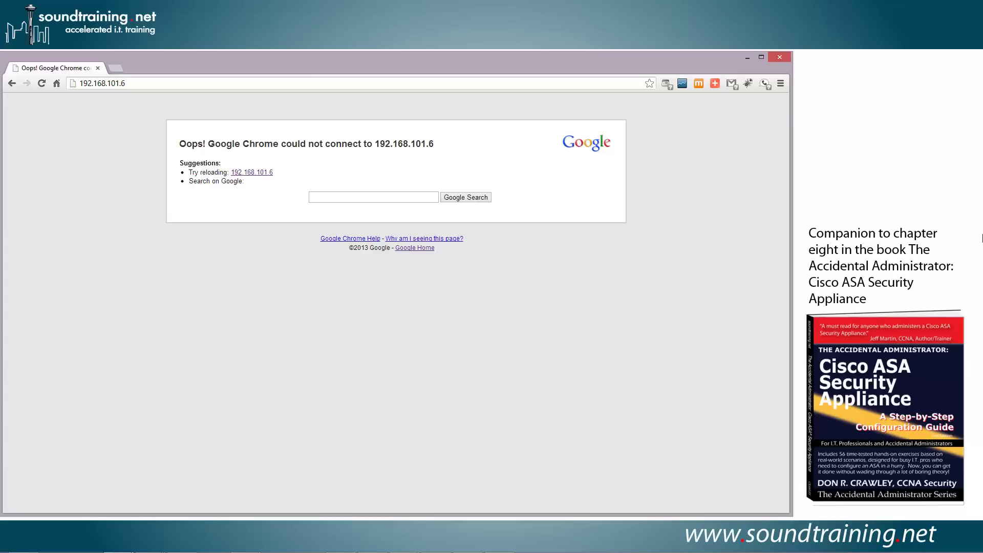
# Enter 'sysopt connection permit-vpn' in the ASA global configuration console.
pyautogui.hotkey('alt', 'Tab')
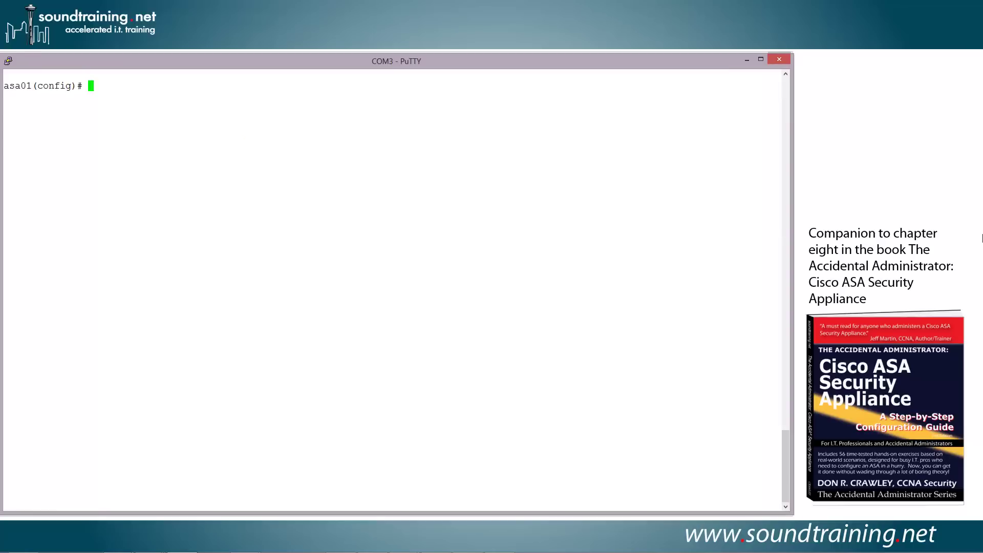
pyautogui.write('sysop')
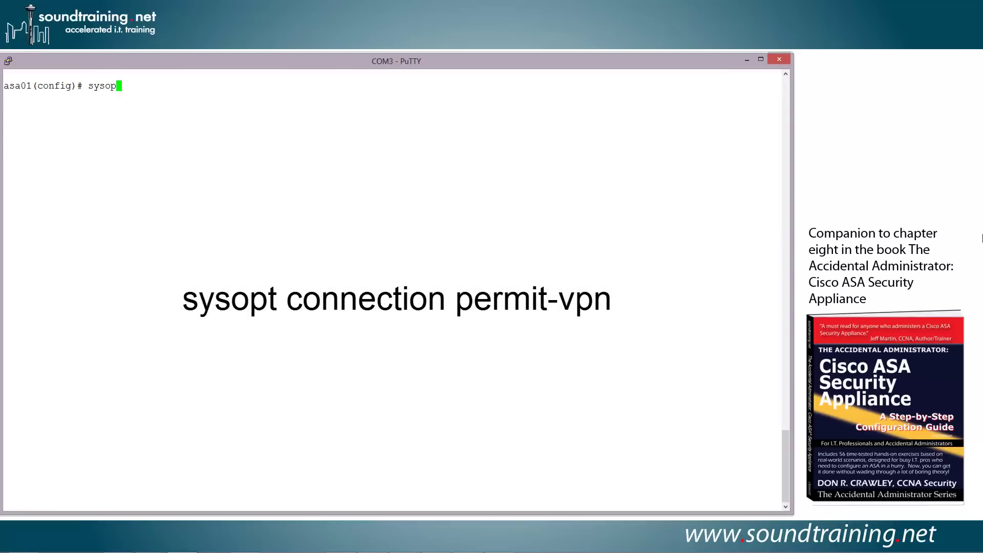
pyautogui.write('t connection permit-vp')
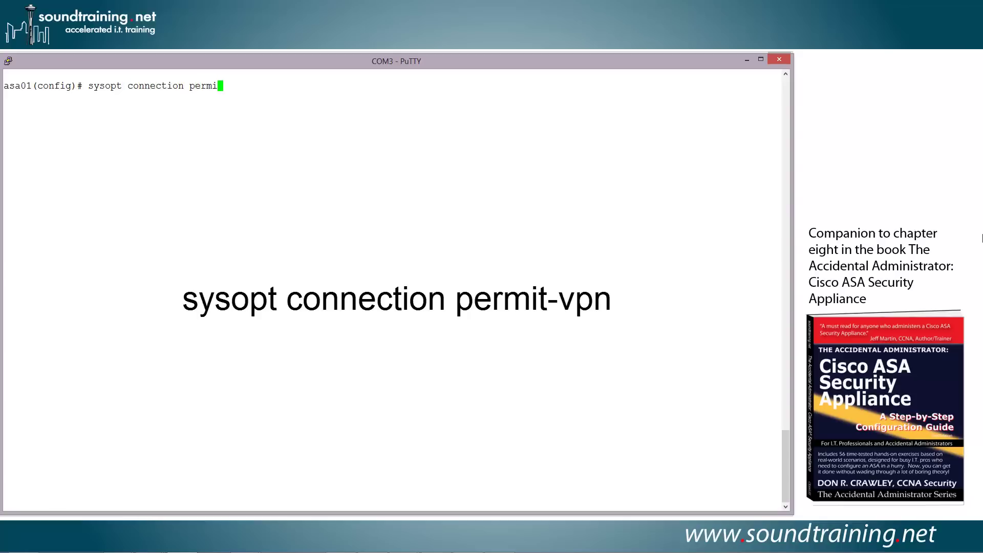
pyautogui.write('n')
pyautogui.press('Return')
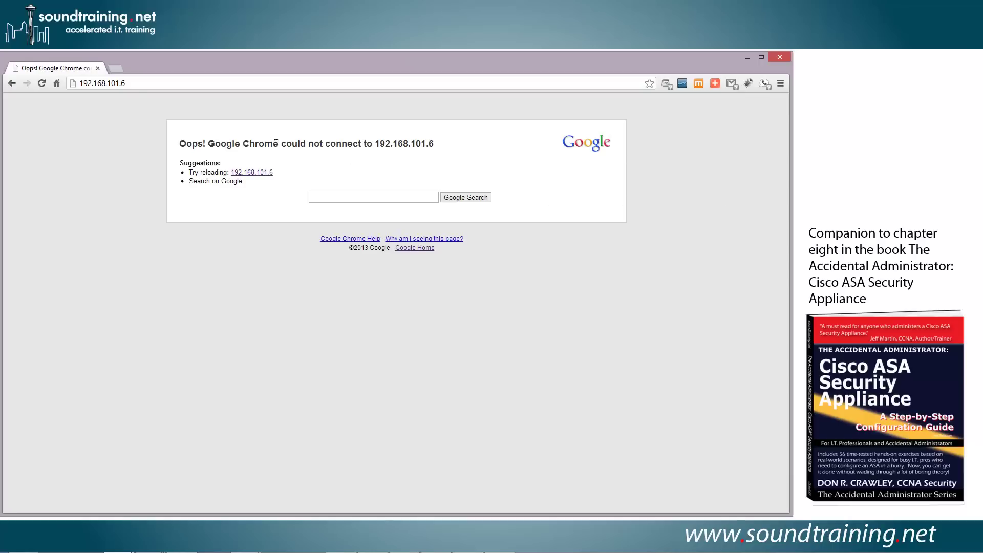
# Reload 192.168.101.6 in Chrome so it shows 'It works!'.
pyautogui.click(42, 84)
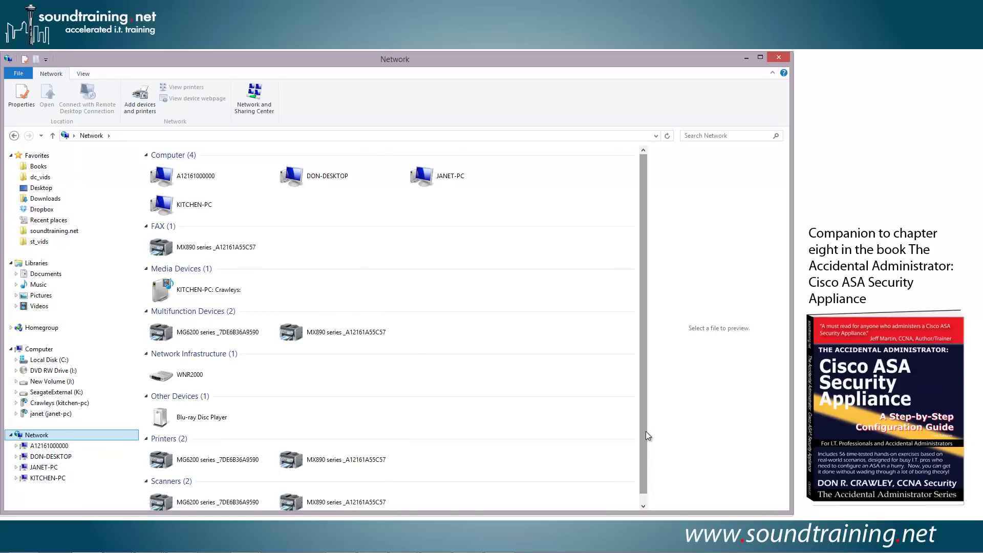
# Browse to \\192.168.101.6 in File Explorer to reach its Users share over the VPN.
pyautogui.click(301, 135)
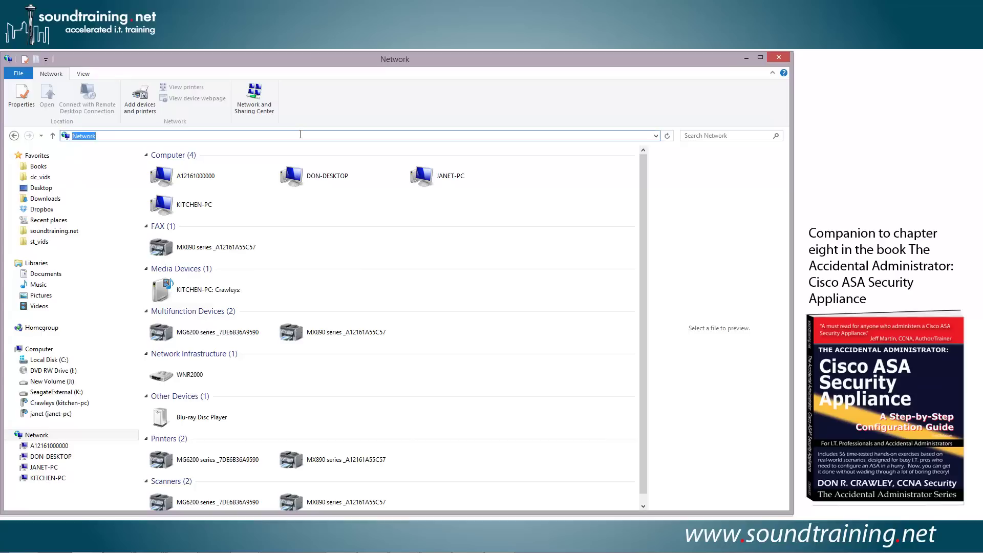
pyautogui.write('\\\\')
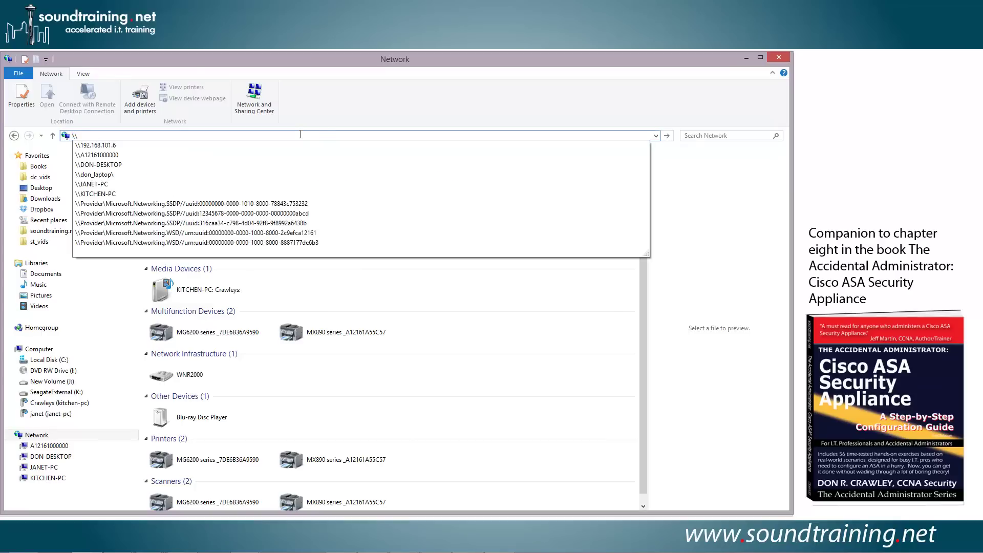
pyautogui.write('192.168.101')
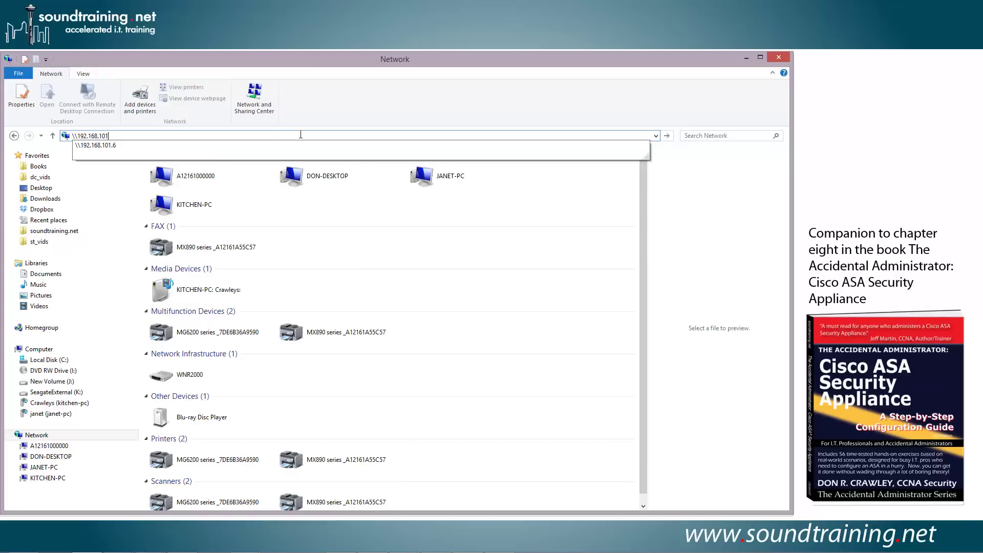
pyautogui.write('6')
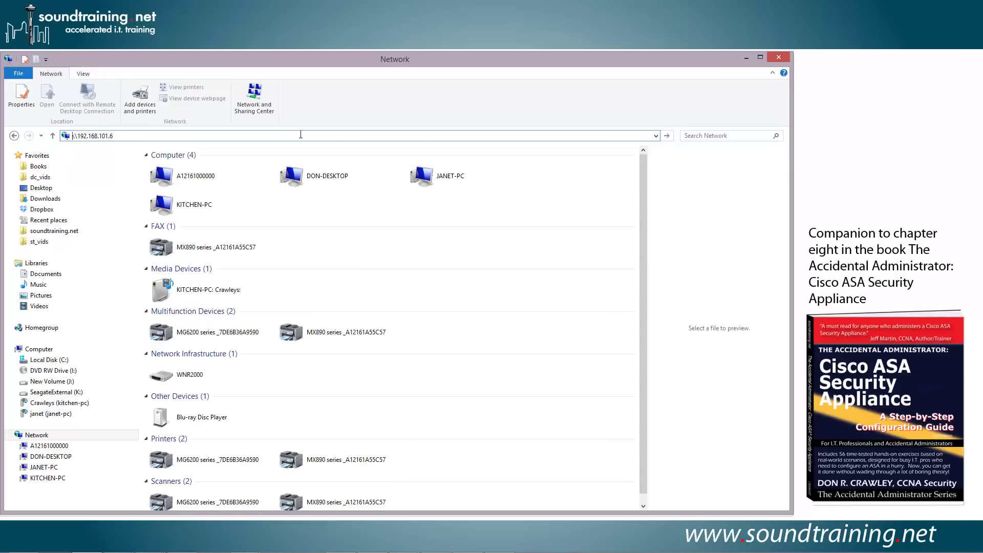
pyautogui.press('Return')
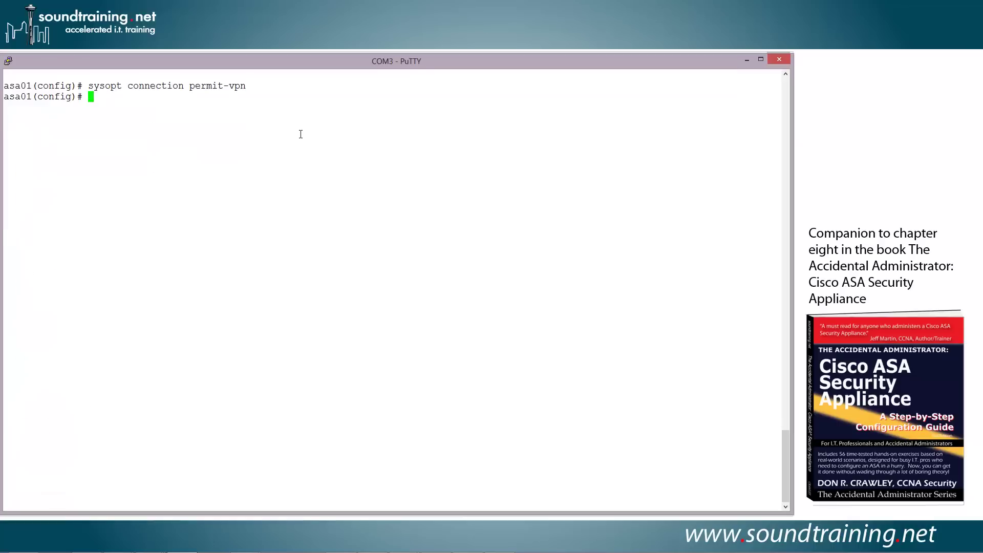
# Run 'show run sysopt' on the ASA, then try 'show sysopt', which is rejected as invalid.
pyautogui.write('show run sysopt')
pyautogui.press('Return')
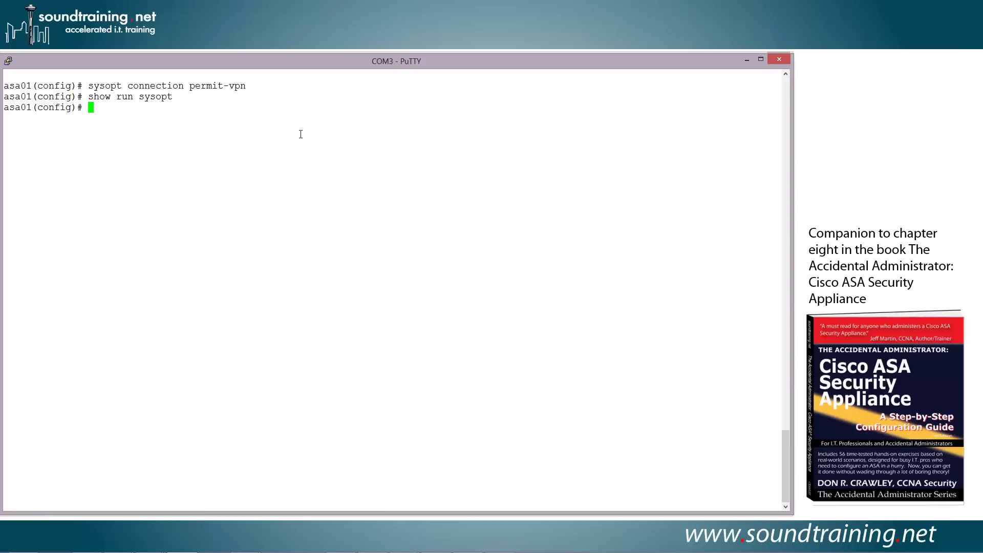
pyautogui.write('show sysopt')
pyautogui.press('Return')
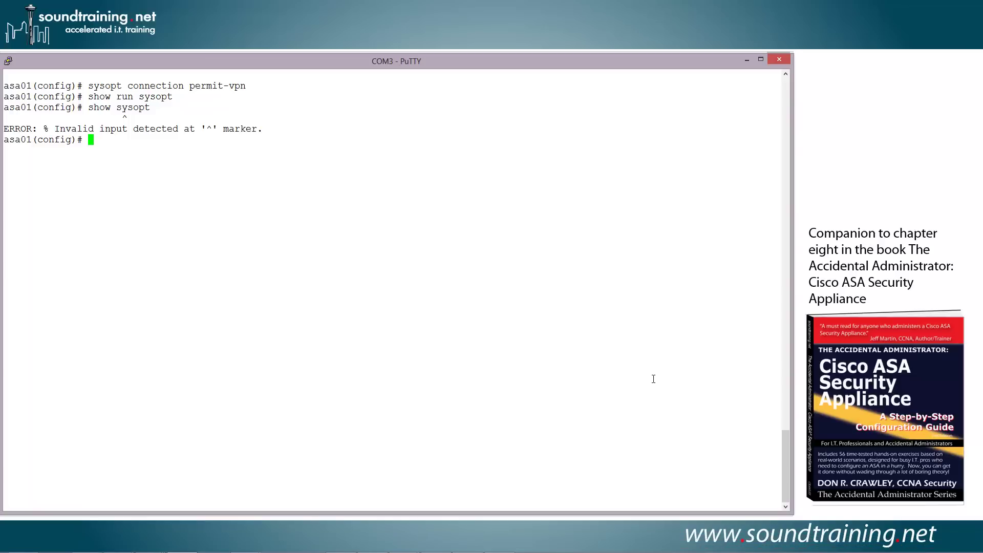
# View AnyConnect's Route Details to confirm 192.168.101.0/24 is the secured IPv4 route.
pyautogui.hotkey('alt', 'Tab')
pyautogui.moveTo(383, 321); pyautogui.dragTo(391, 257)
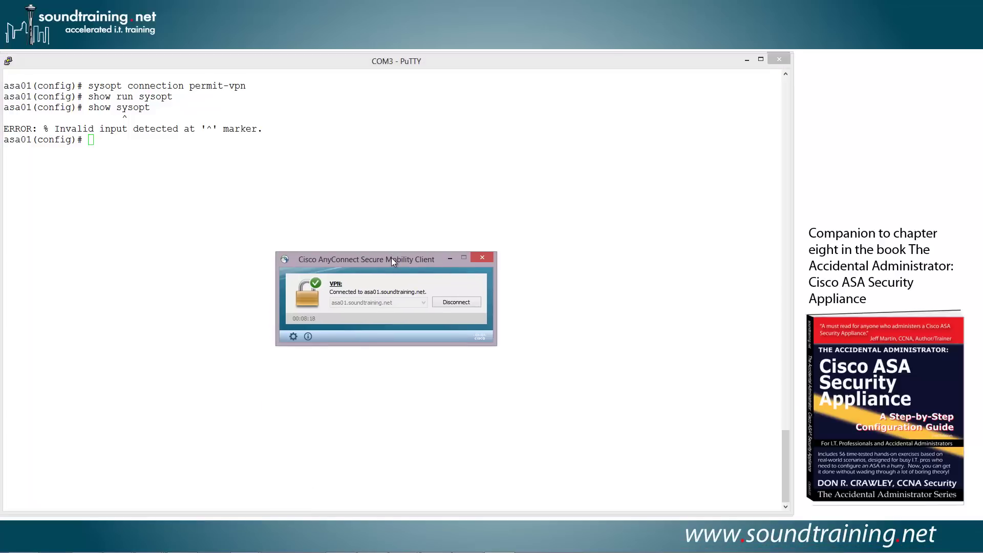
pyautogui.click(293, 337)
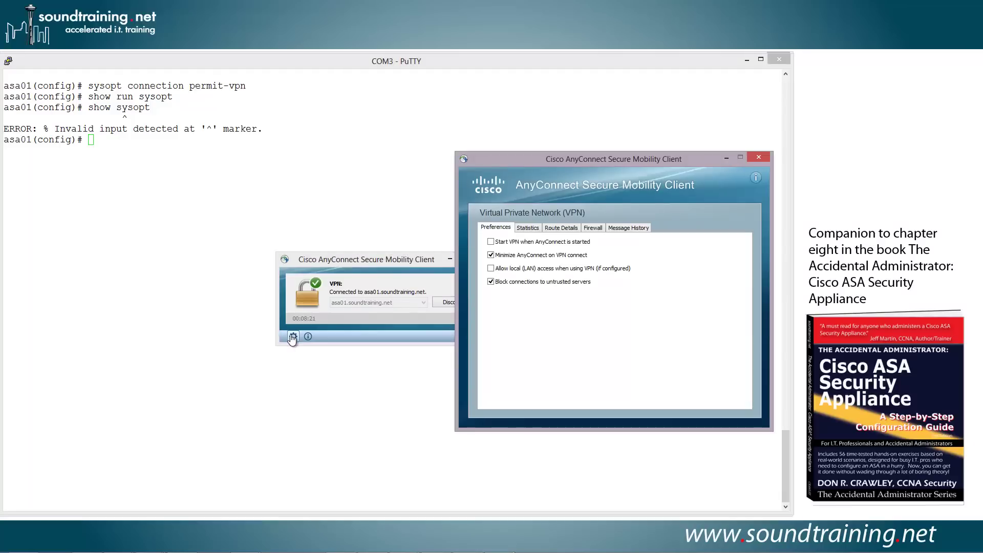
pyautogui.click(558, 229)
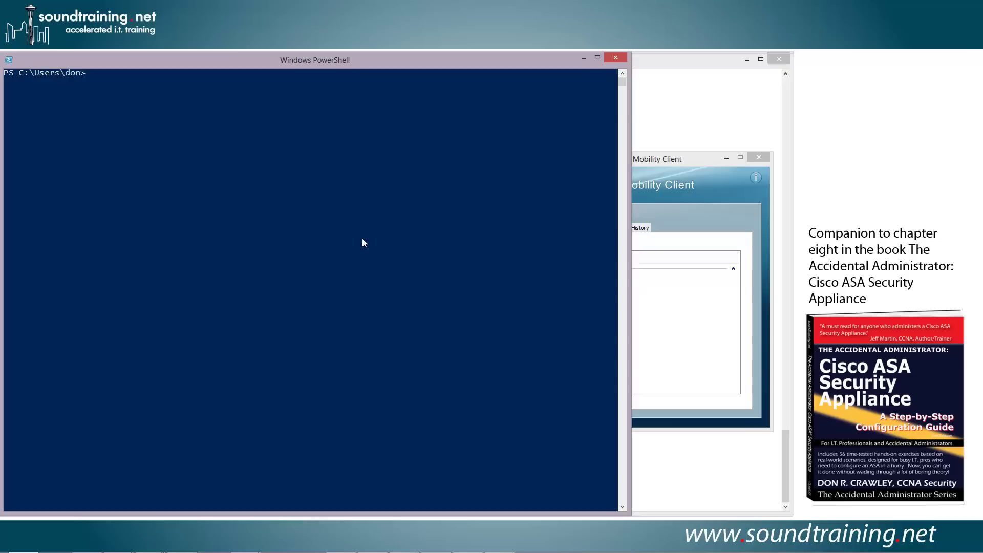
# Run 'route print' in PowerShell to show 192.168.101.0/24 routed via gateway 10.0.0.2.
pyautogui.click(361, 238)
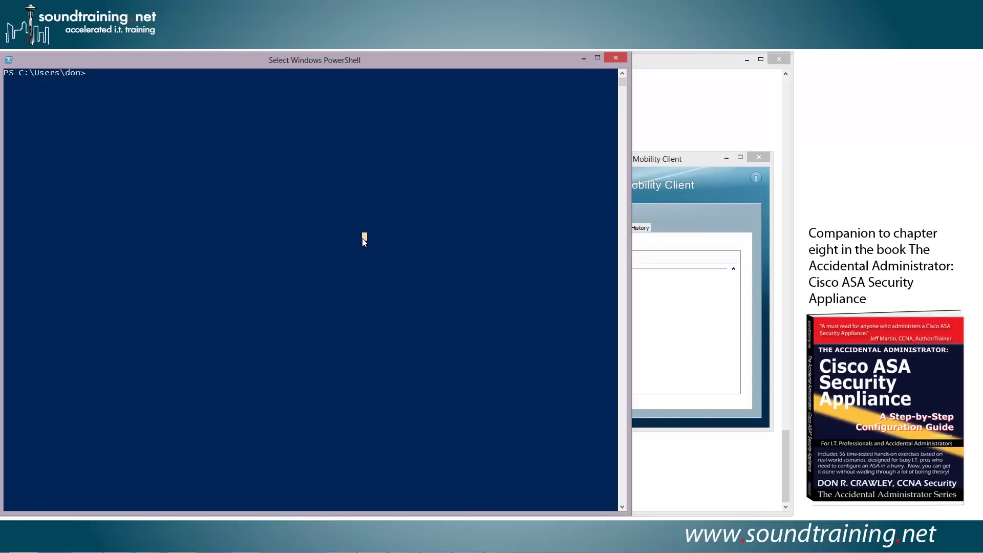
pyautogui.write('route print')
pyautogui.press('Return')
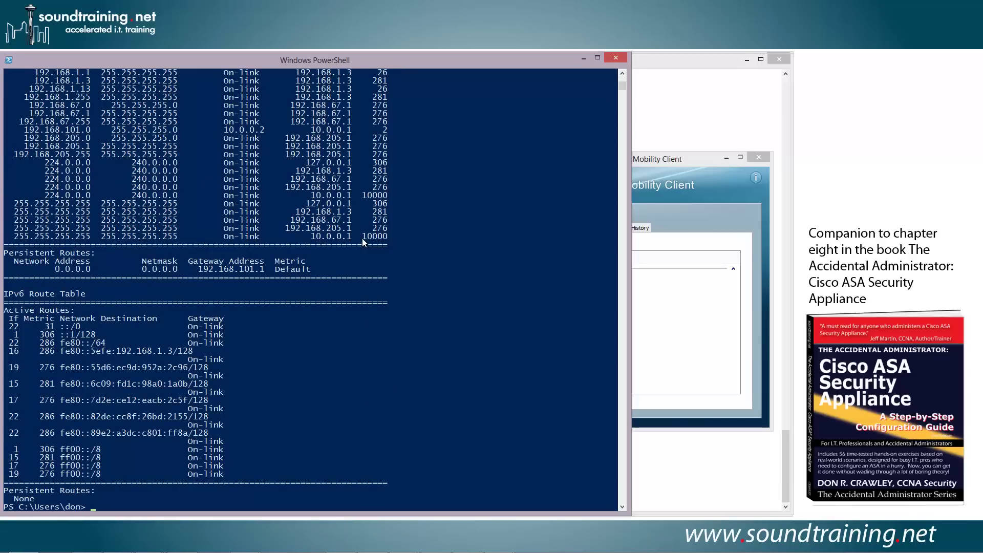
pyautogui.click(622, 75)
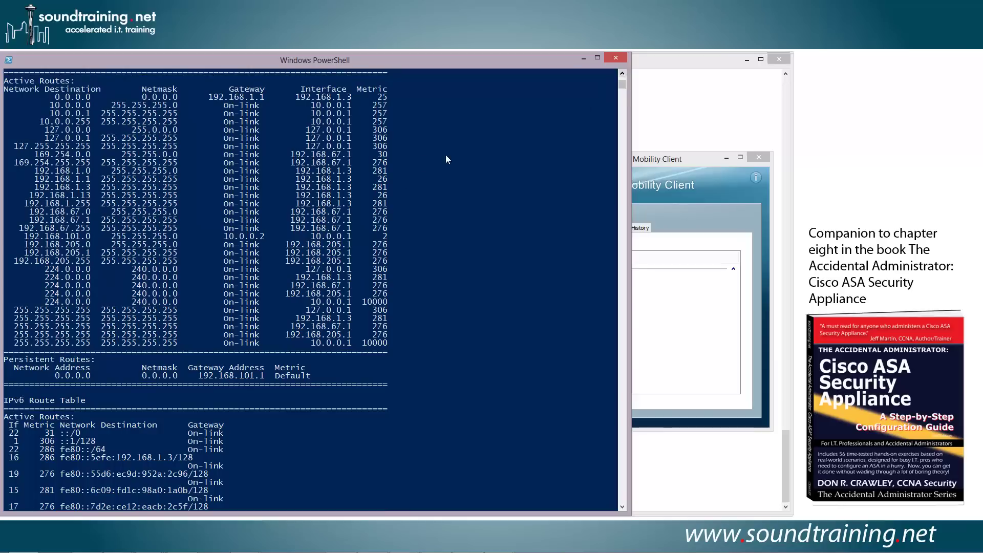